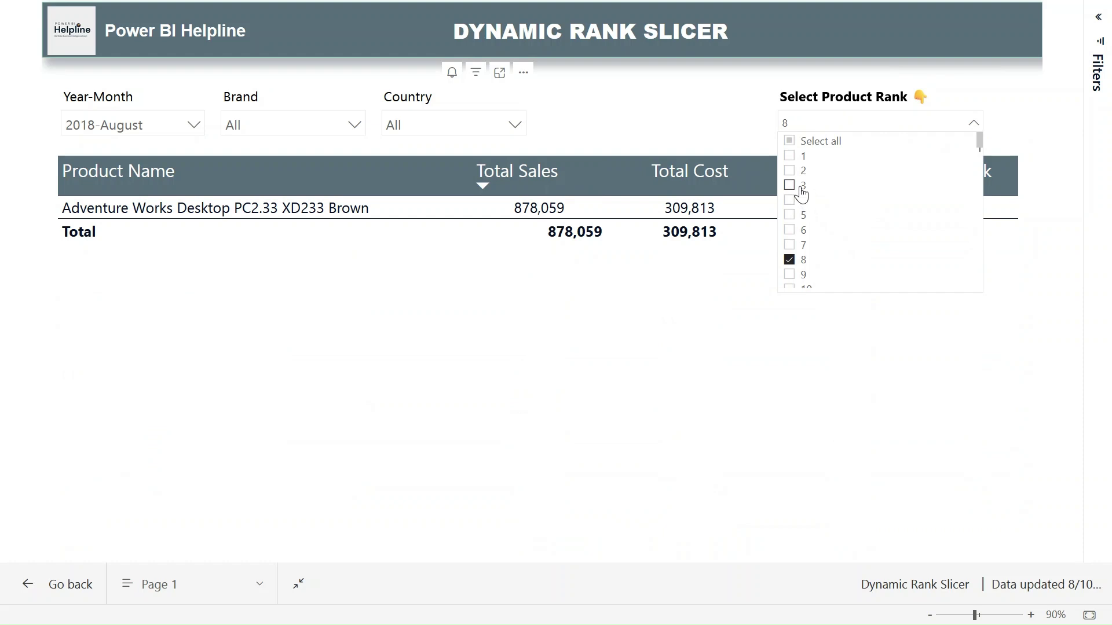
Select ranks 3–8, then filter the product table to Germany and the Litware brand.
left_click(801, 191)
left_click(450, 126)
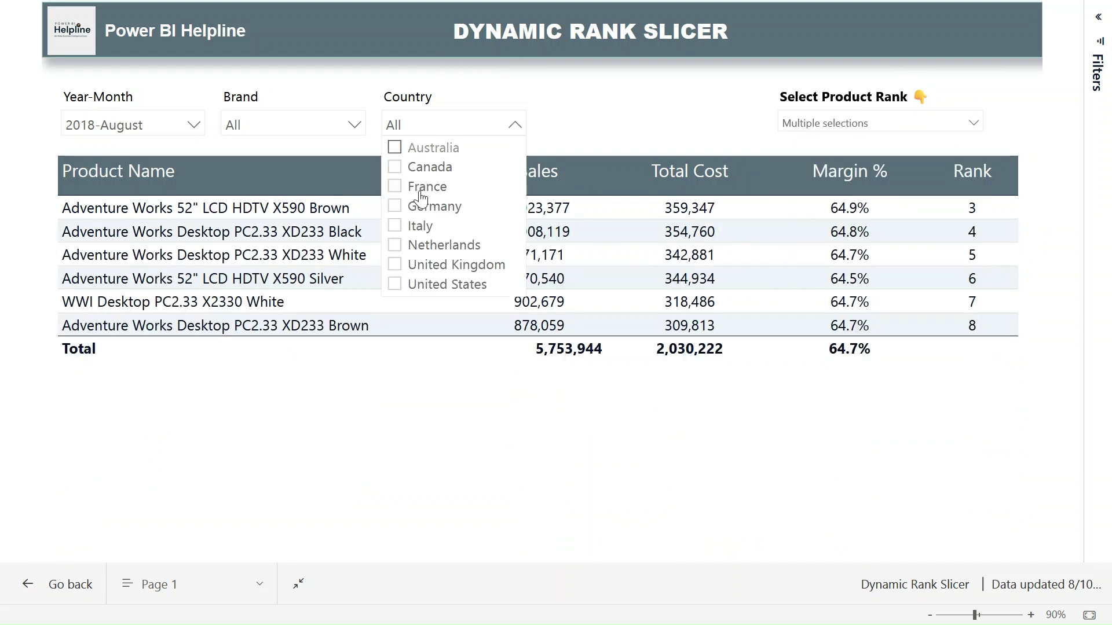
left_click(422, 207)
left_click(416, 123)
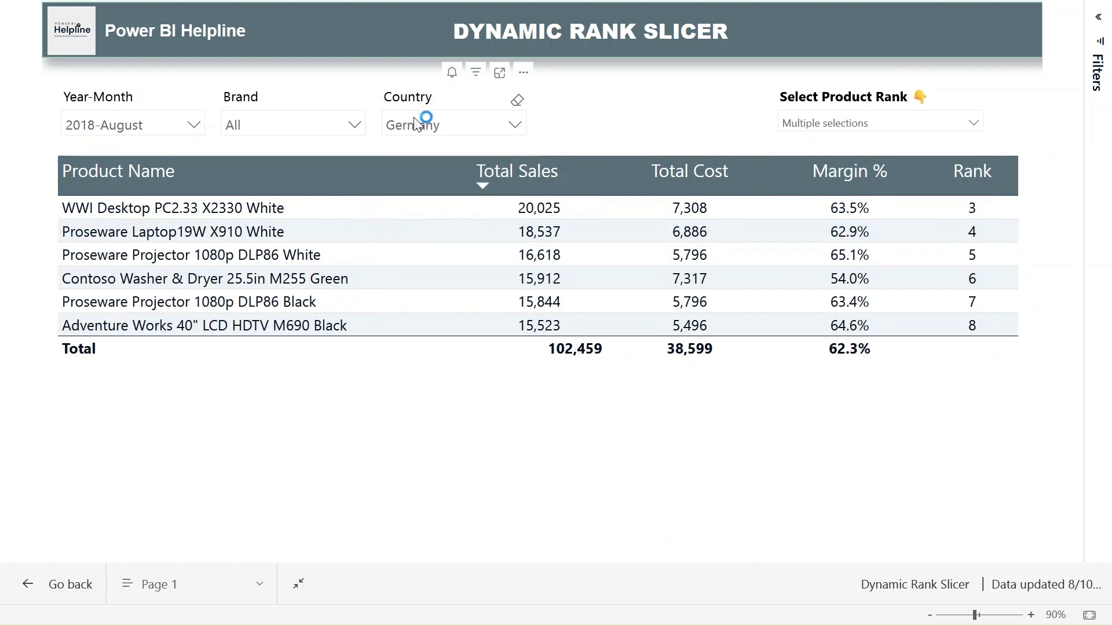
left_click(342, 125)
left_click(281, 232)
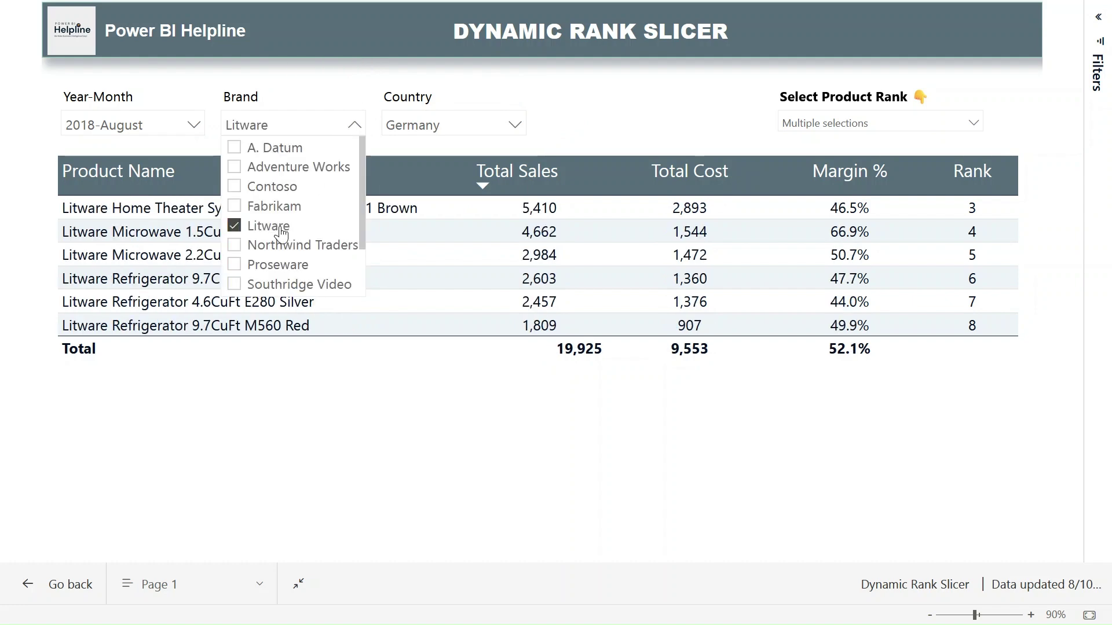
Clear the rank slicer and select ranks 26 through 29.
left_click(602, 105)
left_click(975, 104)
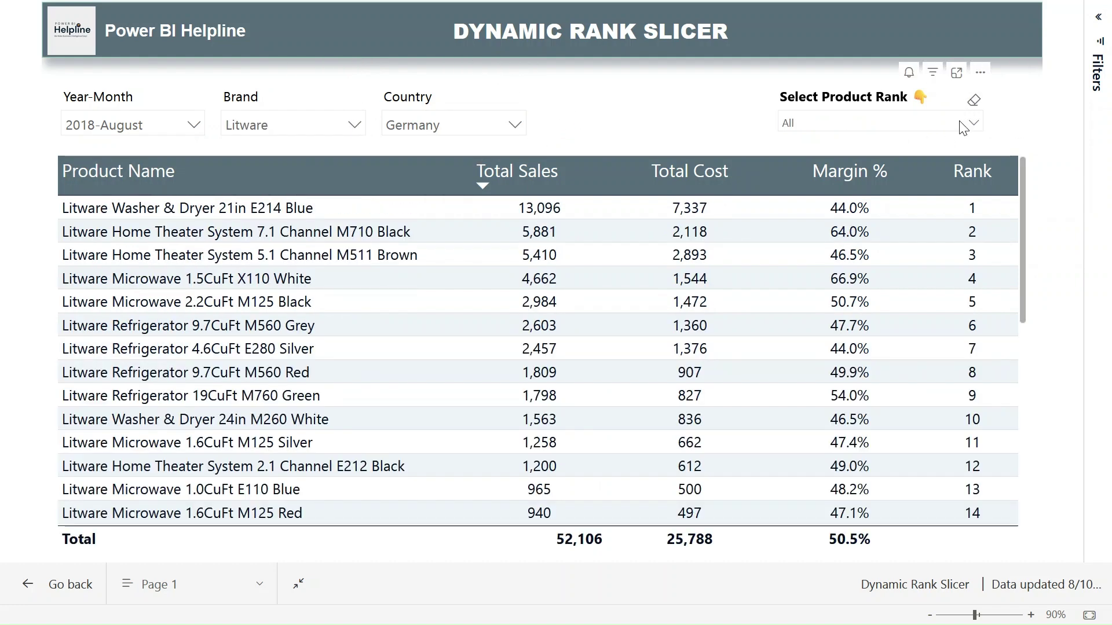
left_click(974, 122)
scroll(831, 244, "down", 5)
left_click(789, 179)
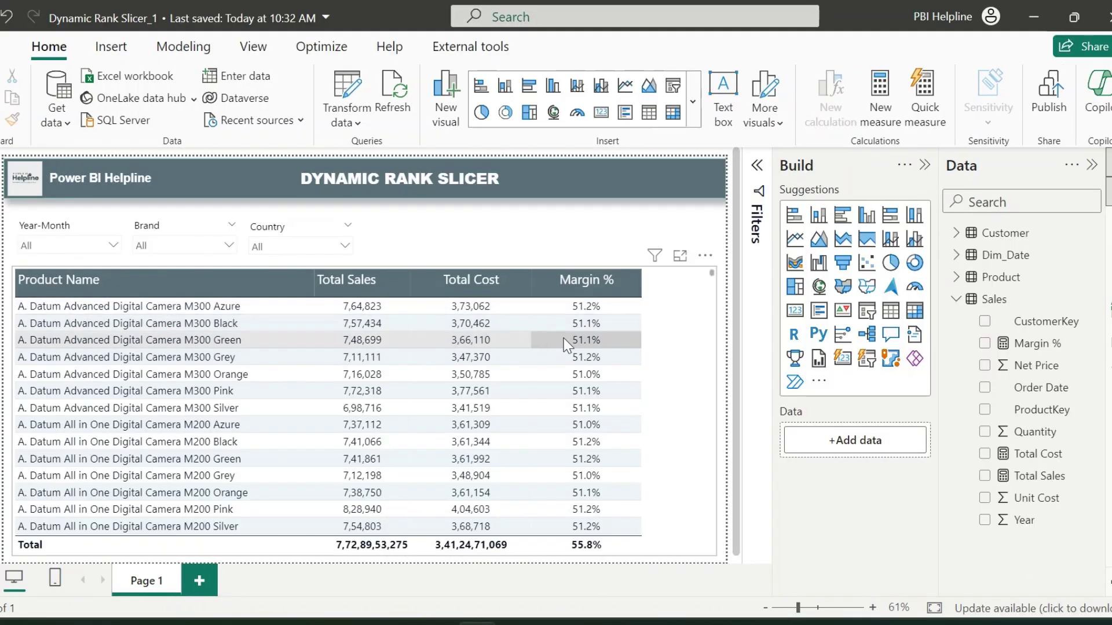
Inspect the DAX formulas of Total Sales, Total Cost and Margin %, then return to the report canvas.
left_click(1045, 478)
left_click(1036, 454)
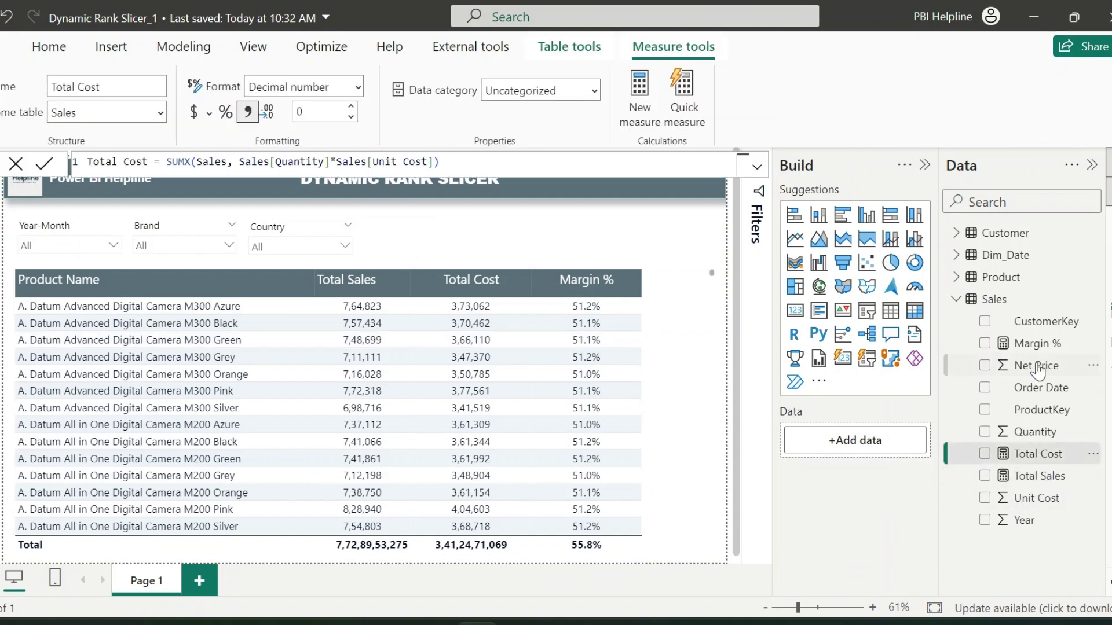
left_click(1034, 343)
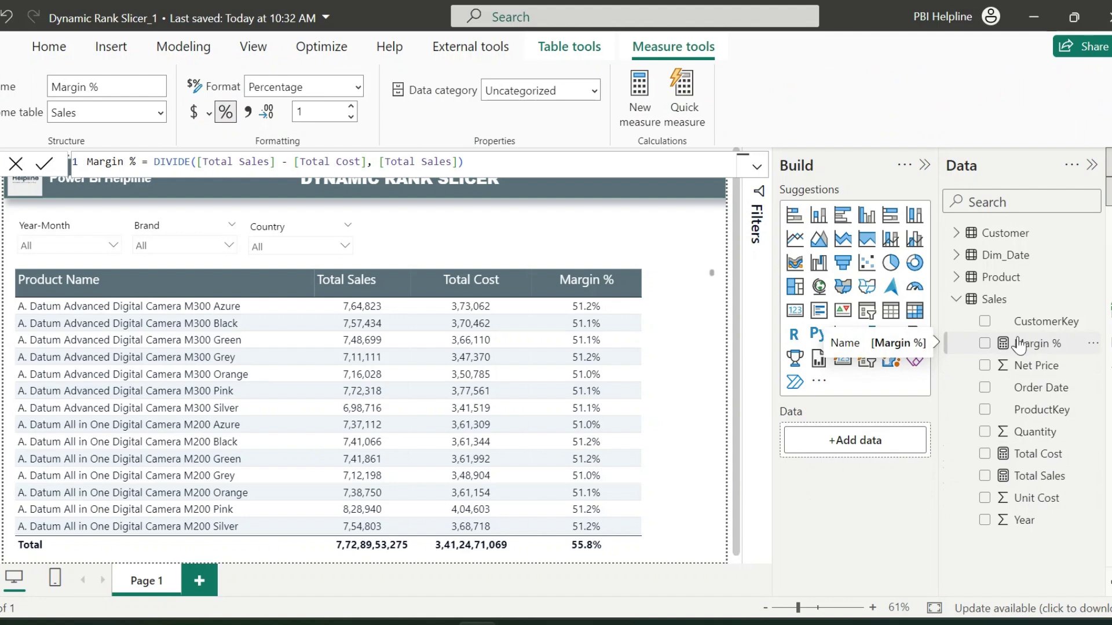
left_click(656, 225)
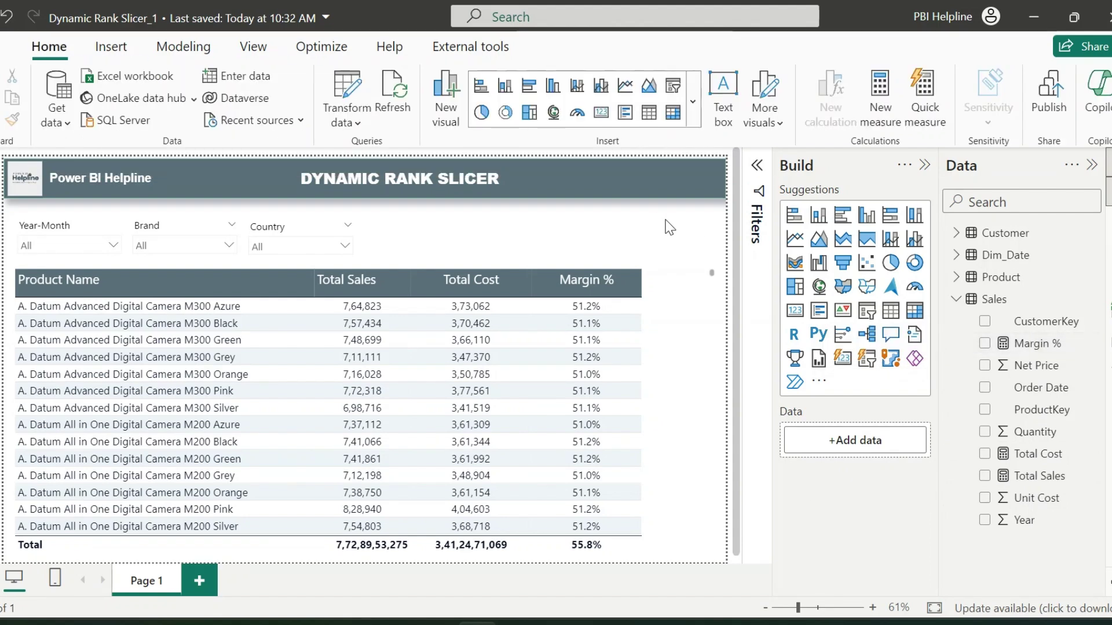
Start a new Sales measure Rank with IF([Total Sales] = BLANK(), BLANK(), …).
right_click(1008, 299)
left_click(886, 278)
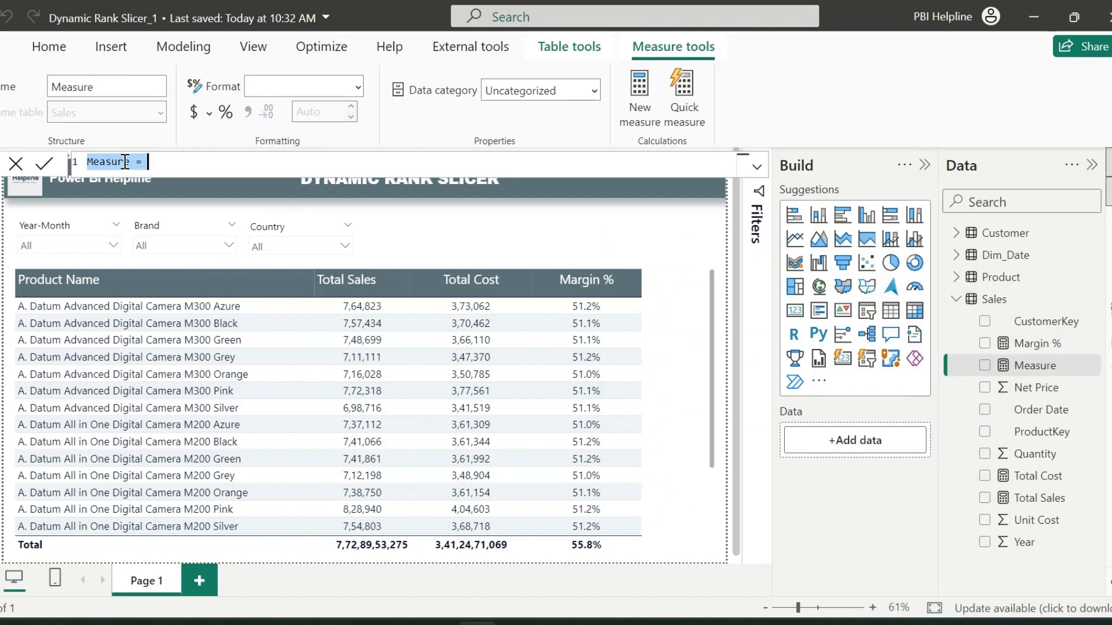
key("BackSpace")
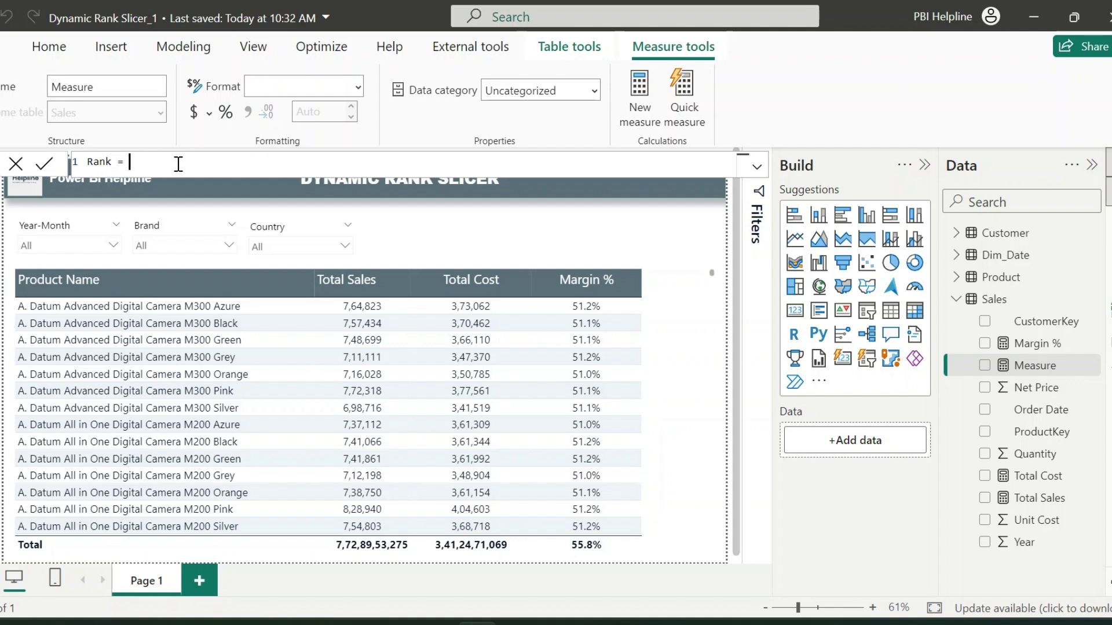
key("shift+Return")
type("IF(")
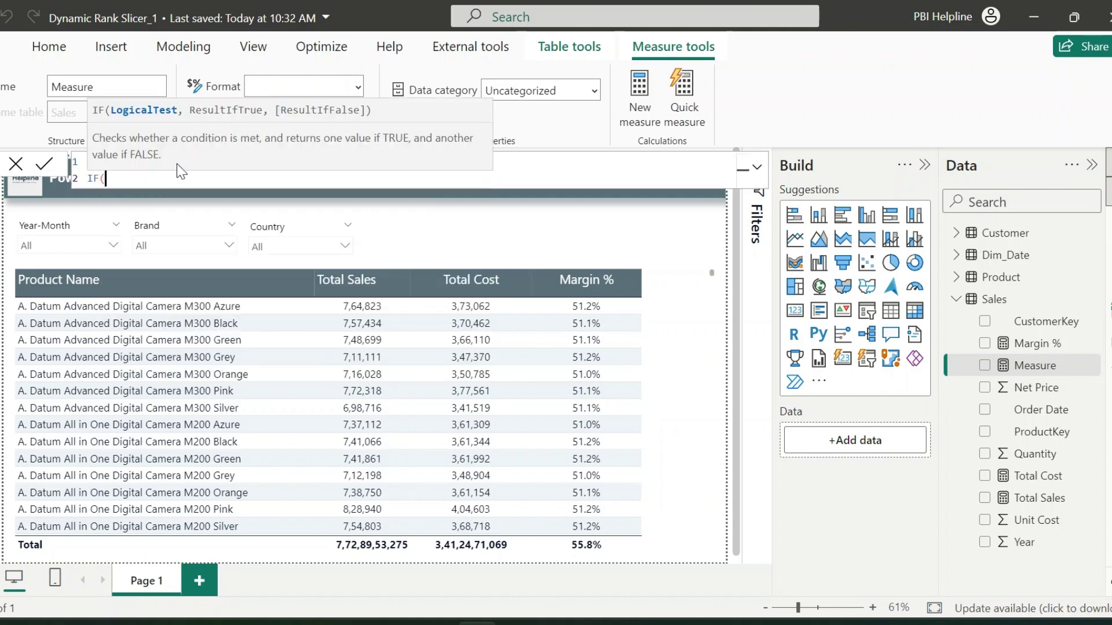
key("shift+Return")
type("total")
key("Down")
key("Tab")
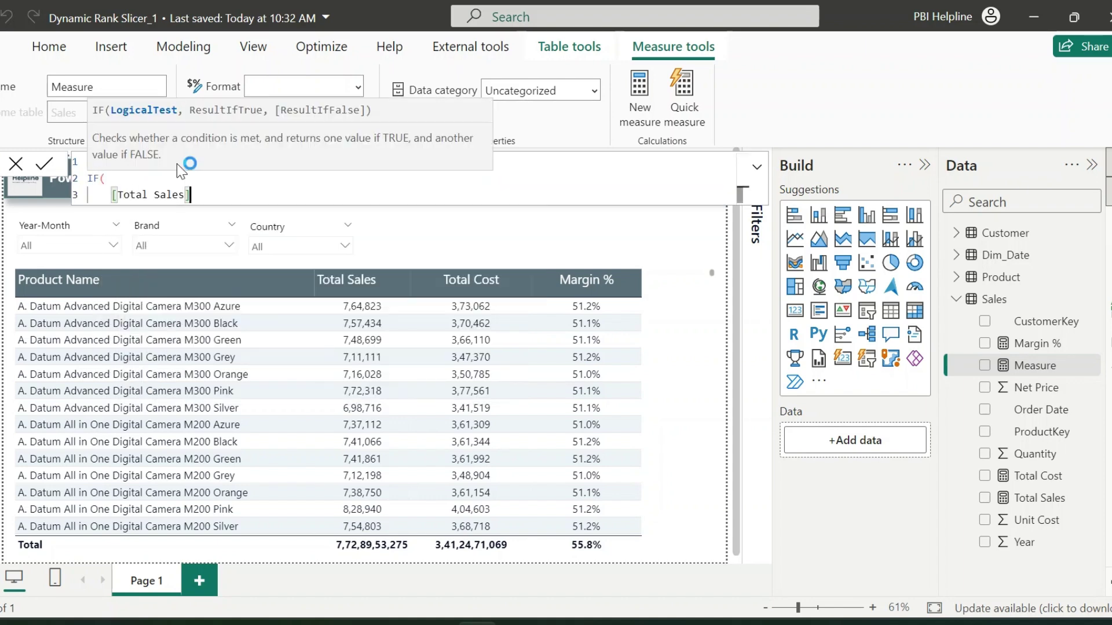
type("= blank")
key("Tab")
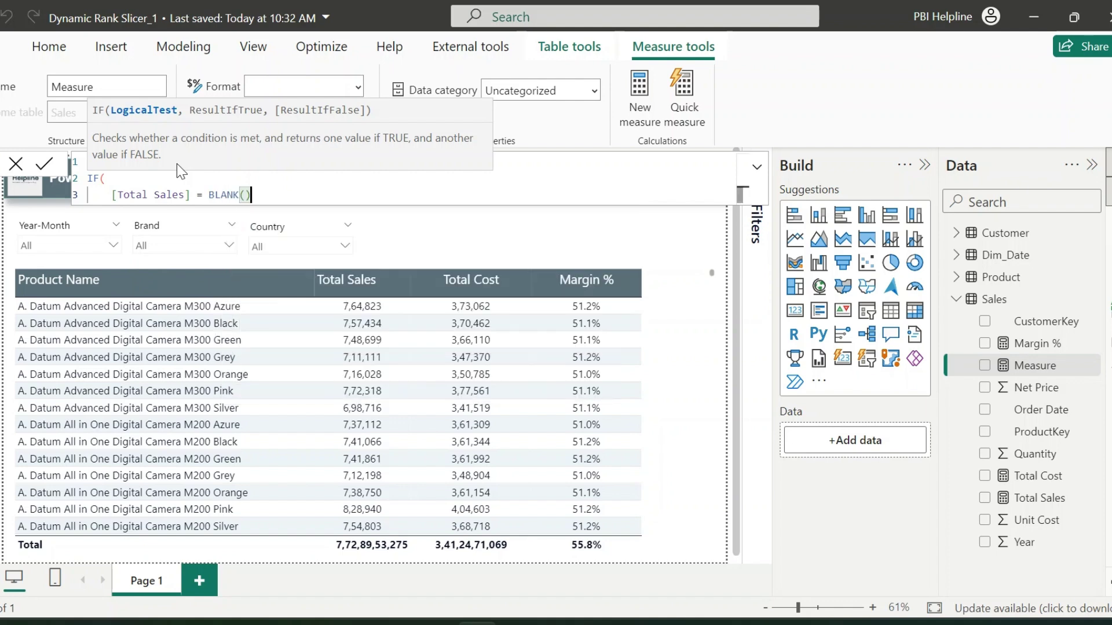
type("), bl")
key("Tab")
type("),")
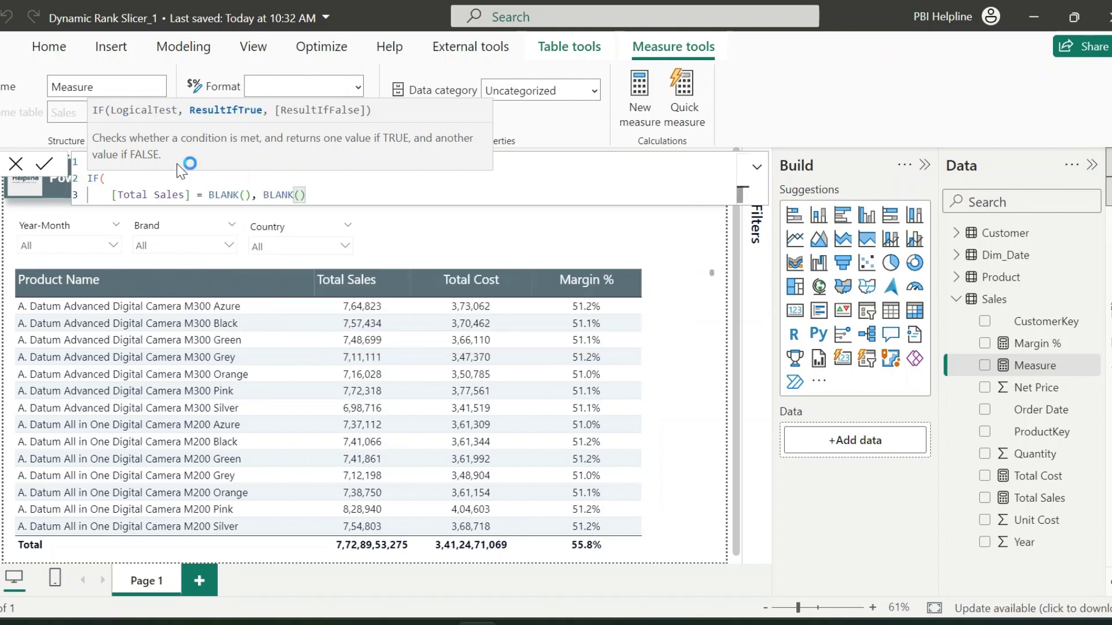
Finish Rank with RANK(ALL('Product'[Product Name]), ORDERBY([Total Sales], DESC)) and commit it.
key("shift+Return")
type("ran")
key("Tab")
key("shift+Return")
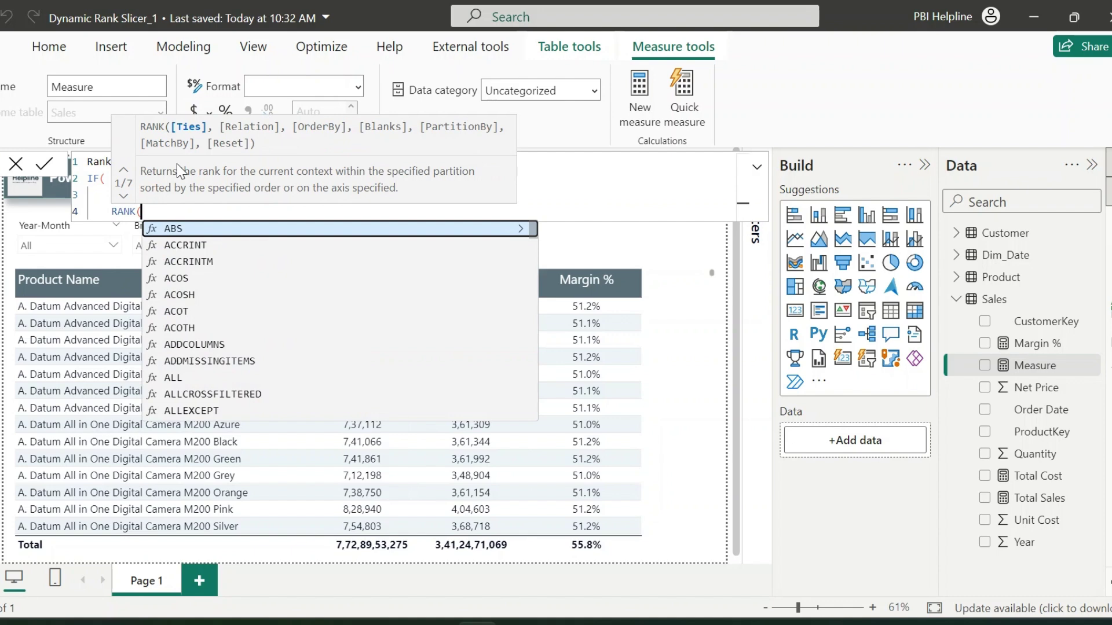
type("all")
key("Tab")
type("'Product'[Product Name]")
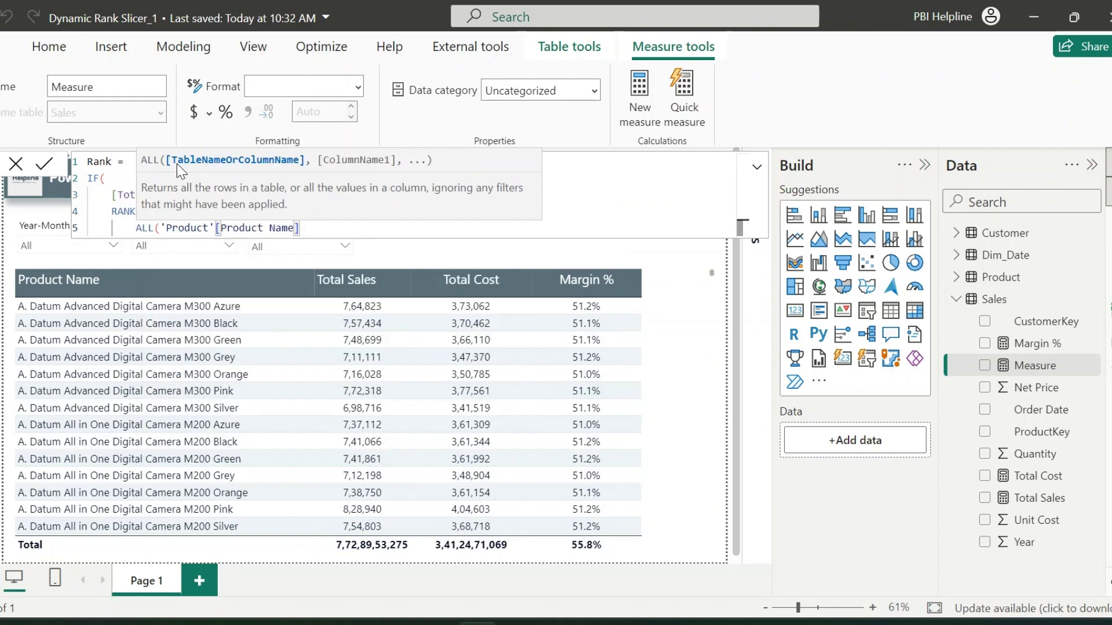
type("),")
key("shift+Return")
type("order")
key("Tab")
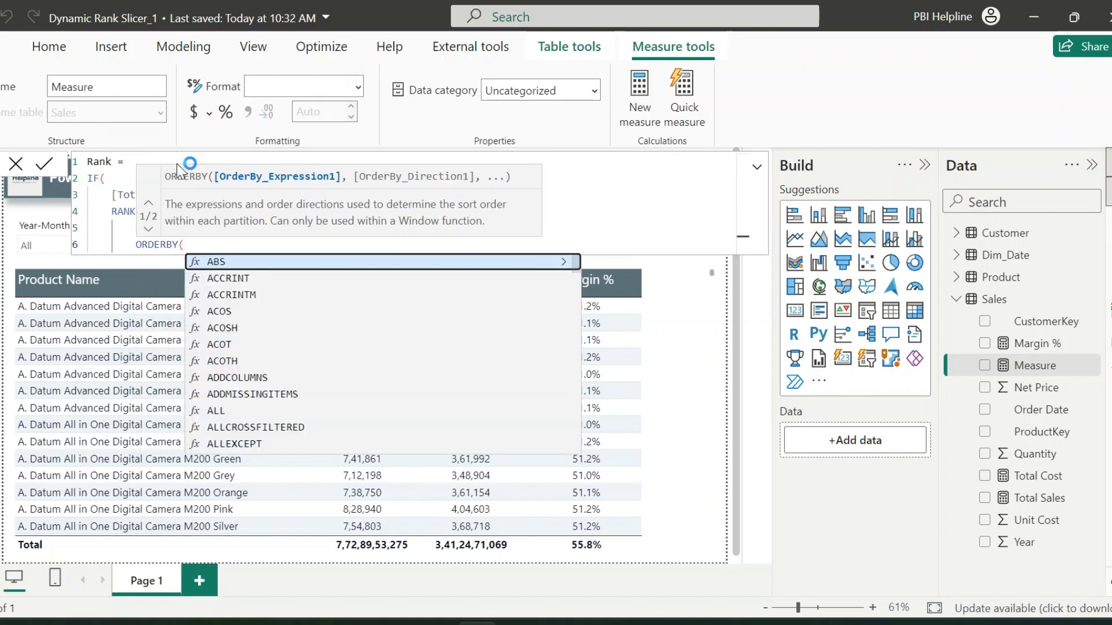
type("[Total Sales].de")
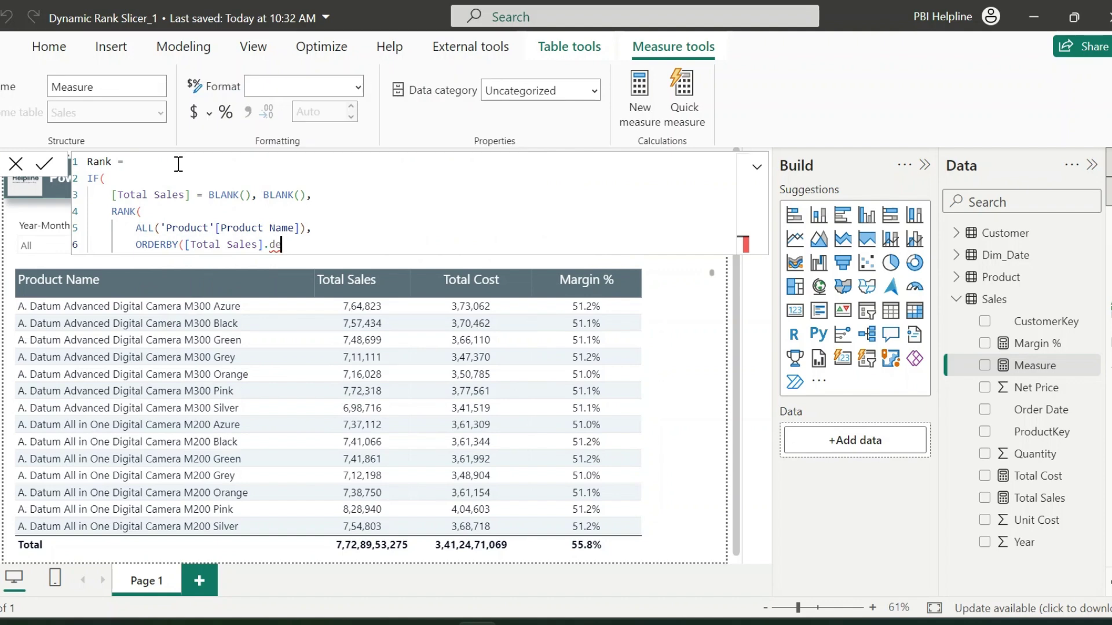
type("s,des")
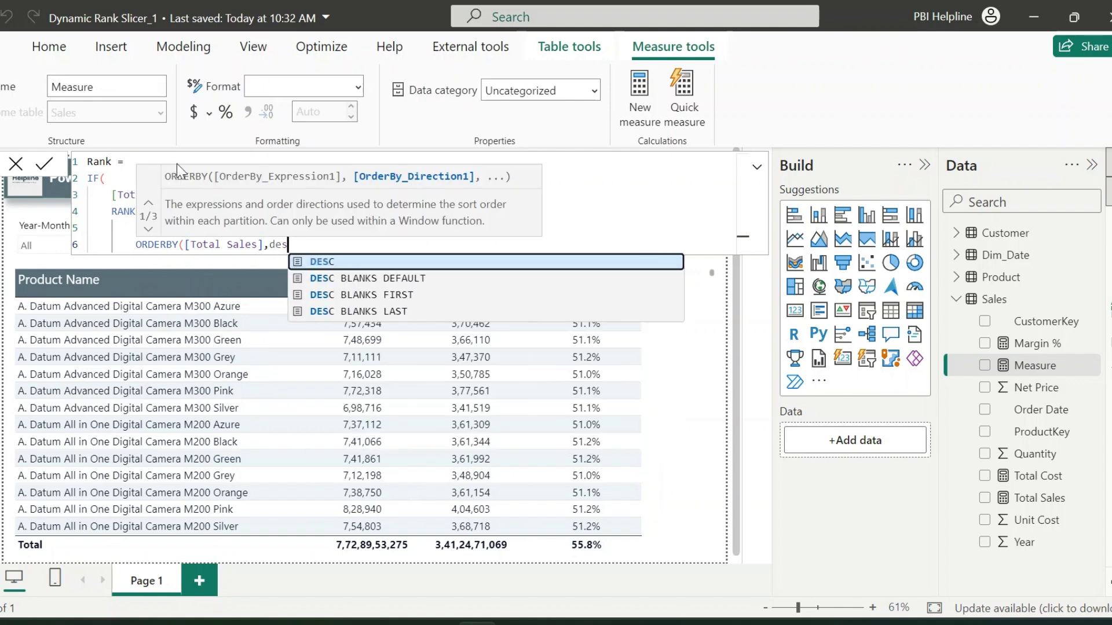
key("Tab")
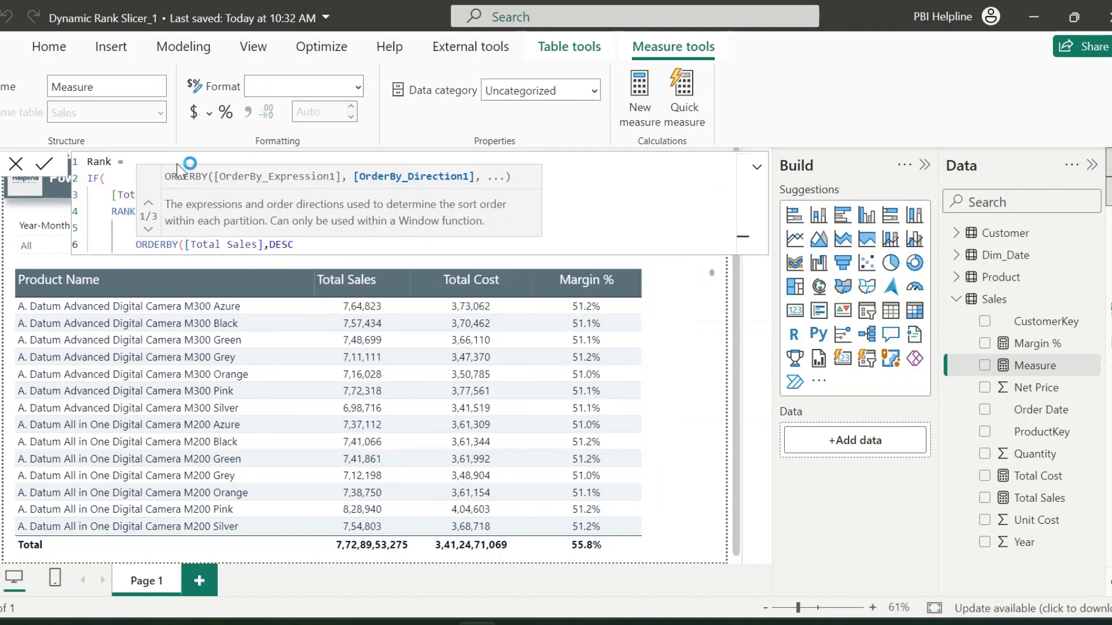
type(")")
key("shift+Return")
type(")")
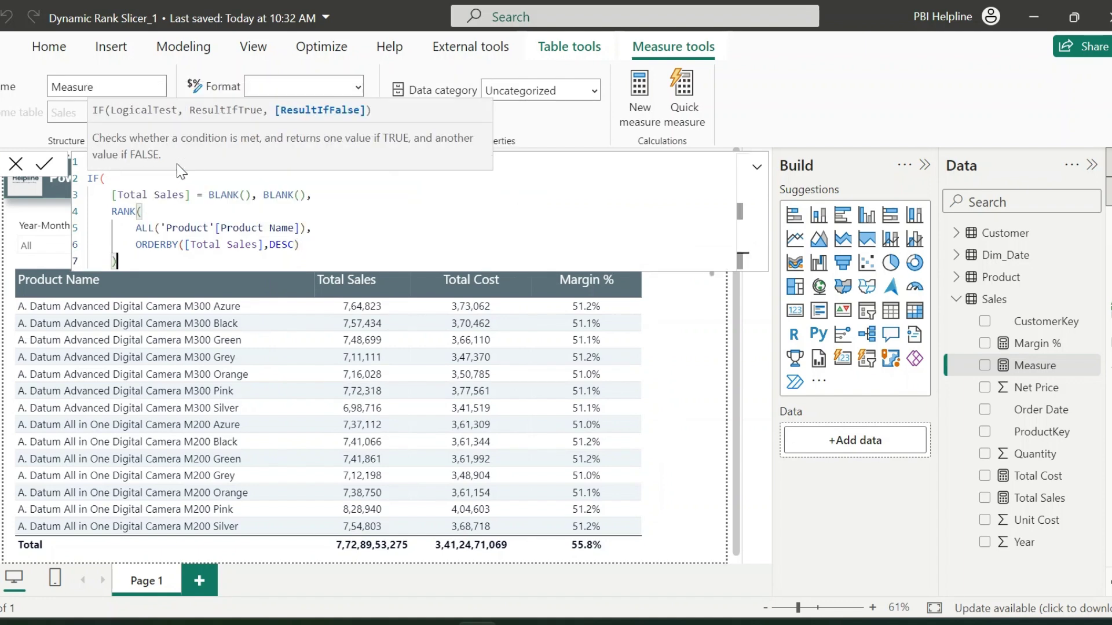
key("shift+Return")
type(")")
key("Return")
Add Rank as a product table column sorted by Rank, then view the Sales table's data.
left_click_drag(1026, 460, 635, 408)
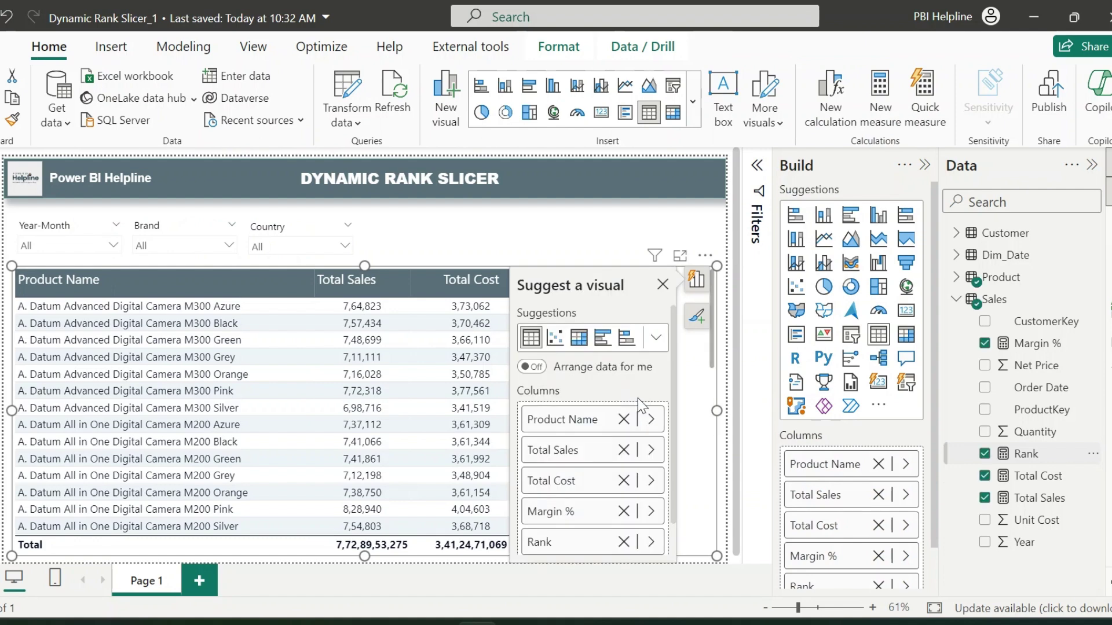
left_click(658, 244)
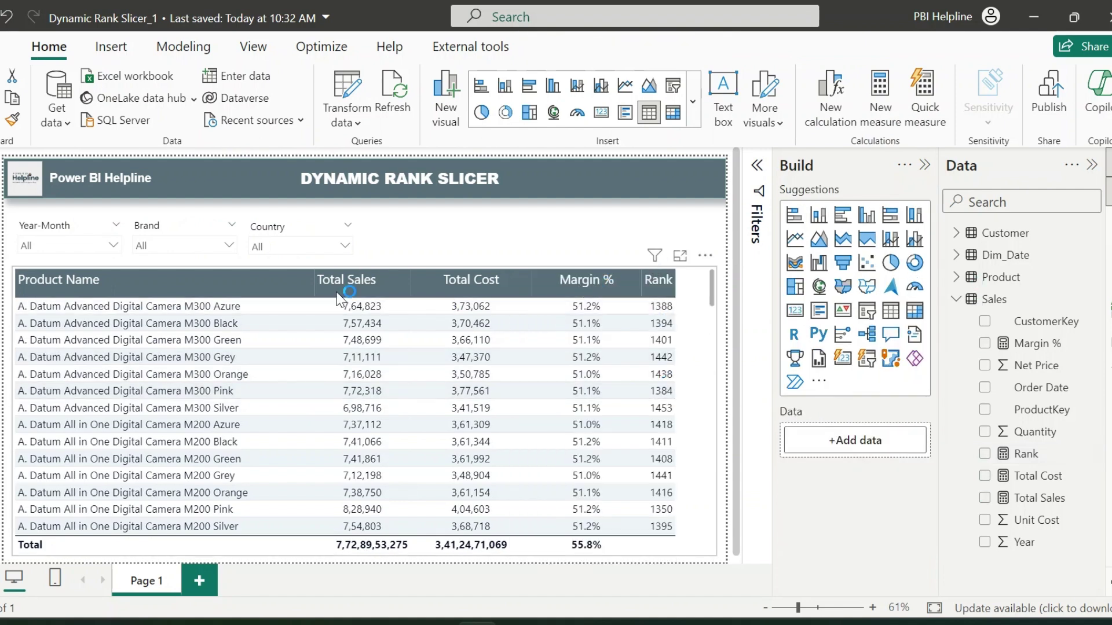
left_click(671, 284)
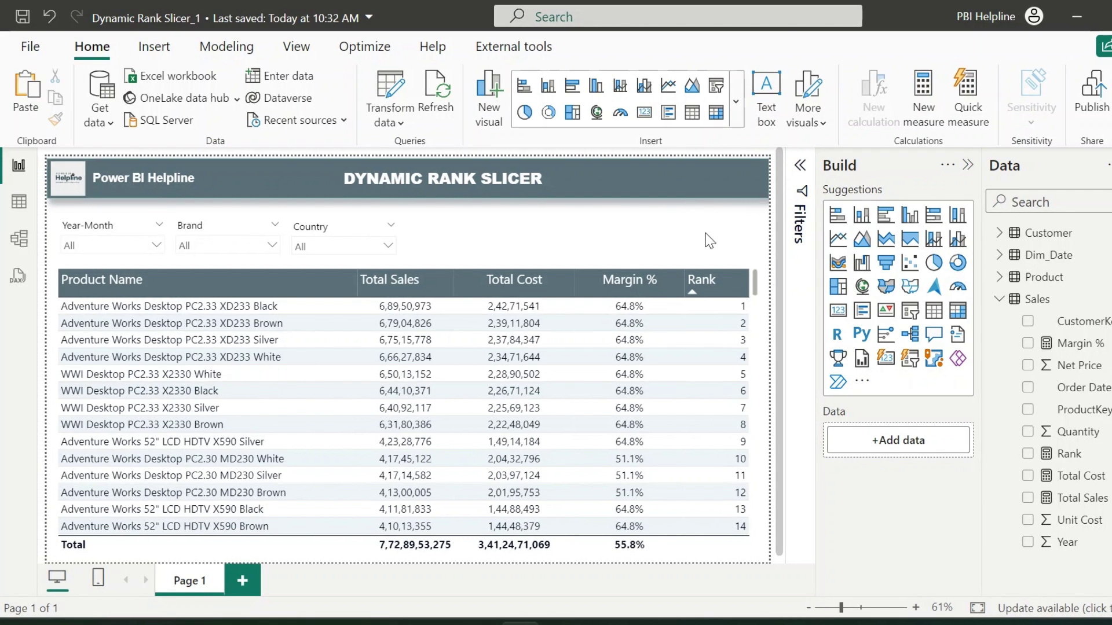
left_click(19, 208)
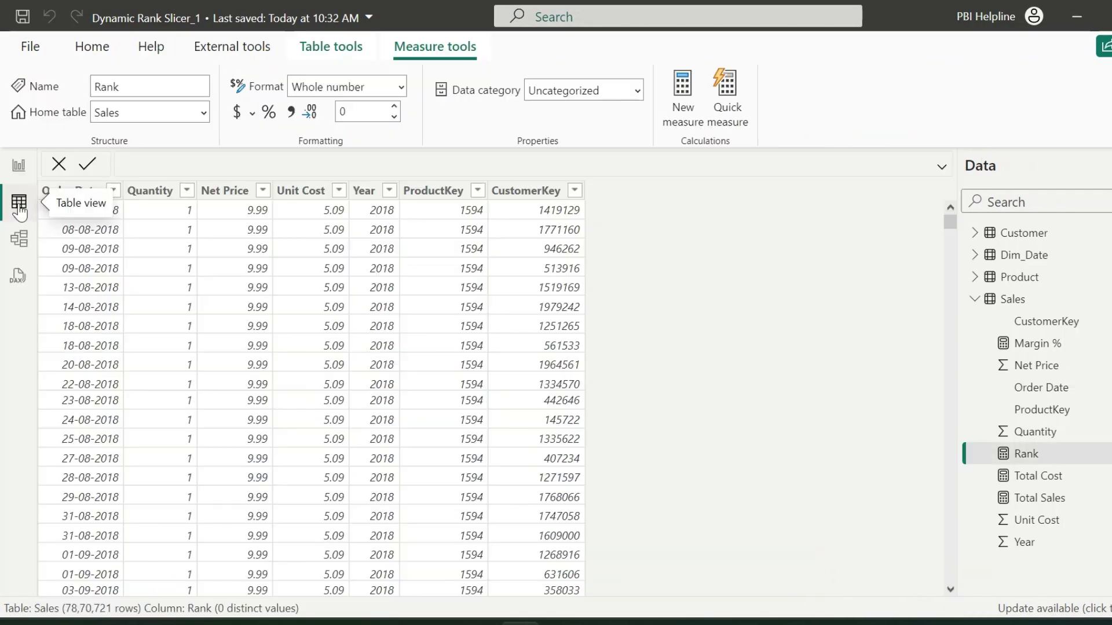
Start a new calculated table named Slicer using GENERATESERIES.
left_click(320, 45)
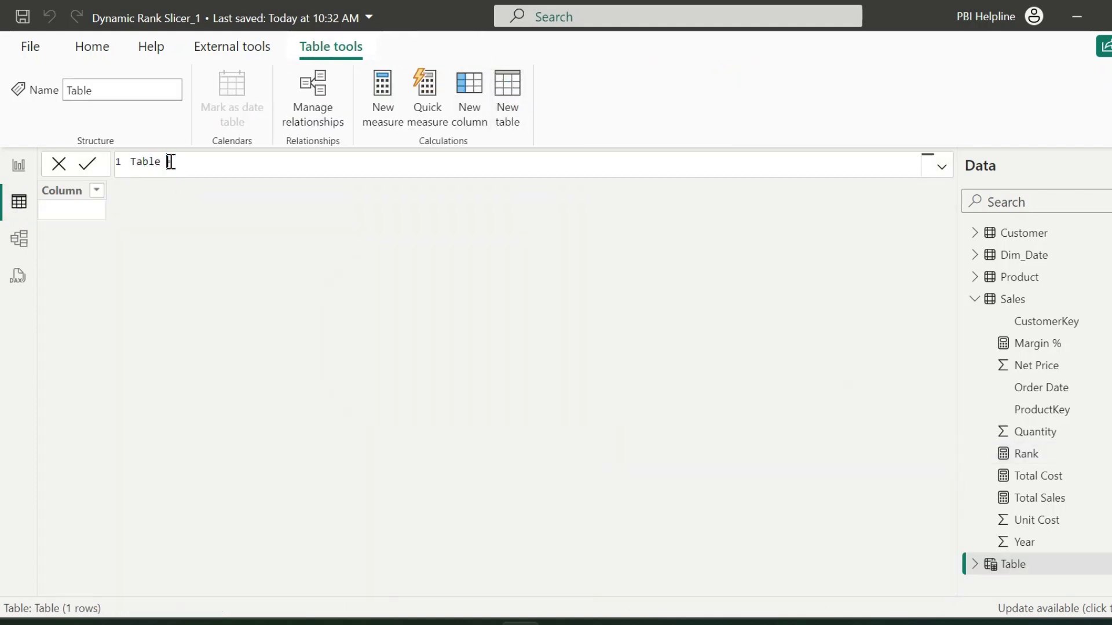
left_click_drag(170, 162, 120, 162)
type("Slicer =")
key("shift+Return")
type("gene")
key("Tab")
Give GENERATESERIES the arguments 1, DISTINCTCOUNT(Sales[ProductKey]), 1 and commit the table.
key("shift+Return")
type("1, dis")
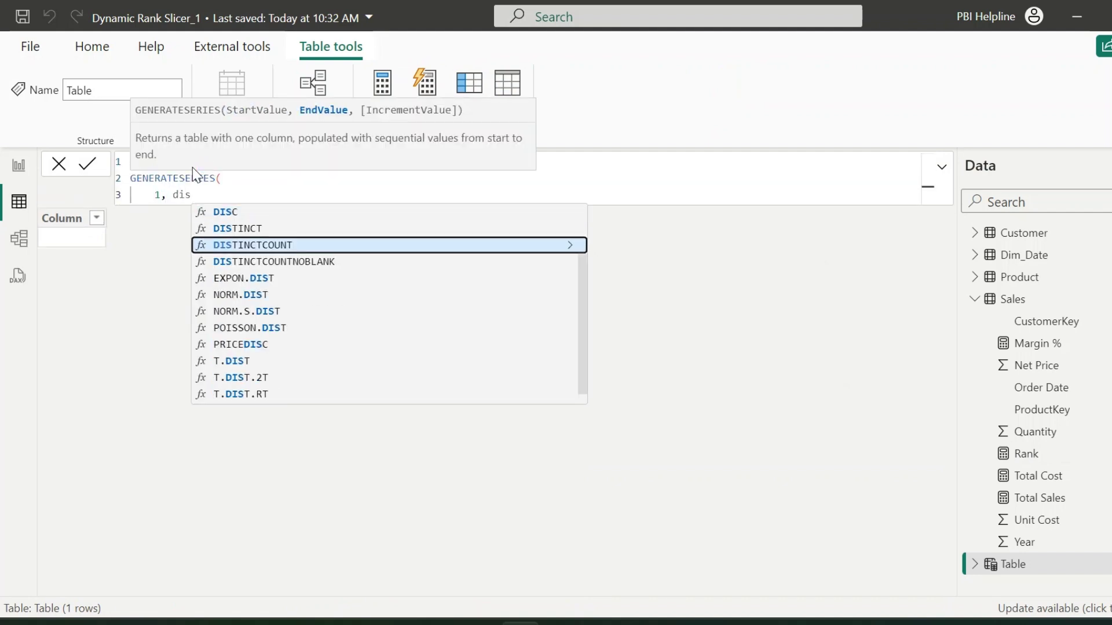
key("Tab")
type("key")
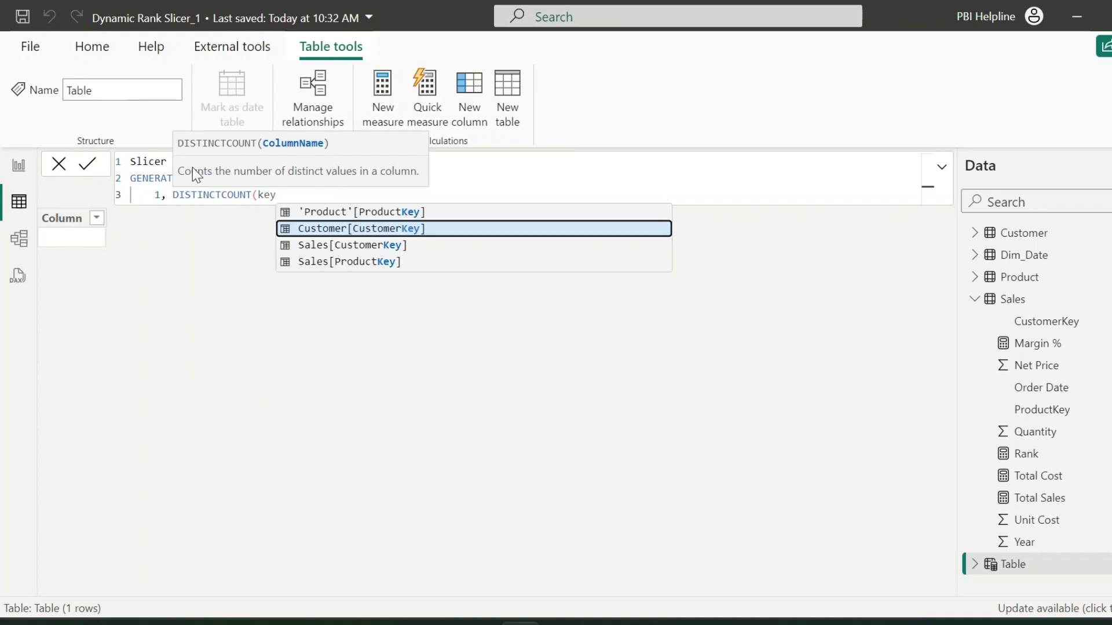
key("Down")
key("Down")
key("Tab")
type("),1")
key("shift+Return")
type(")")
key("Return")
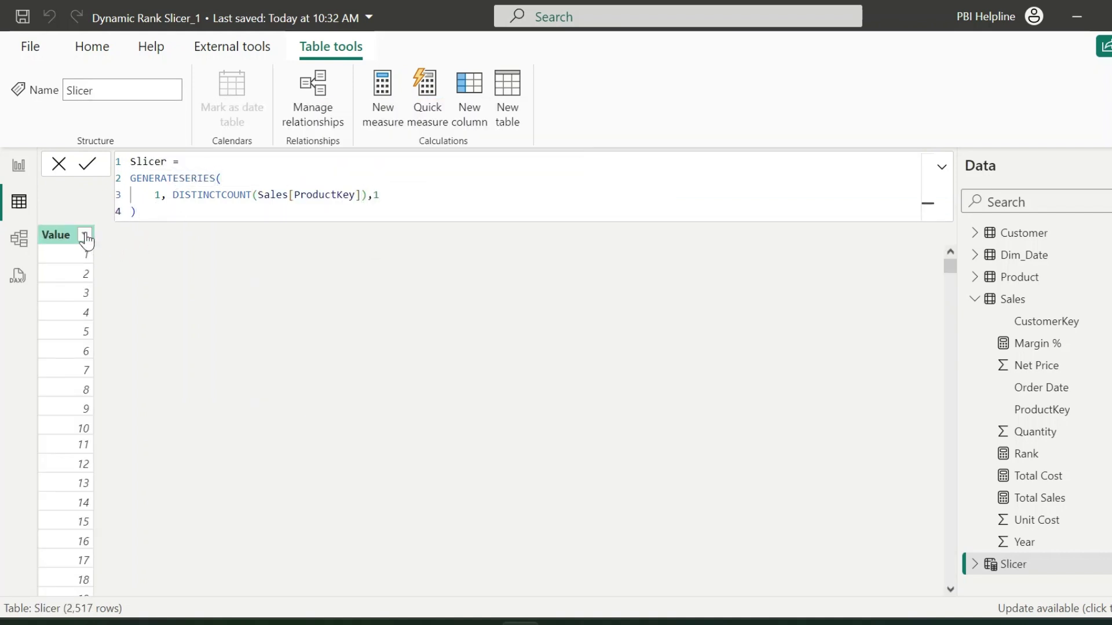
Sort the Slicer Value column descending then ascending to confirm 1–2517, then return to the report.
left_click(85, 235)
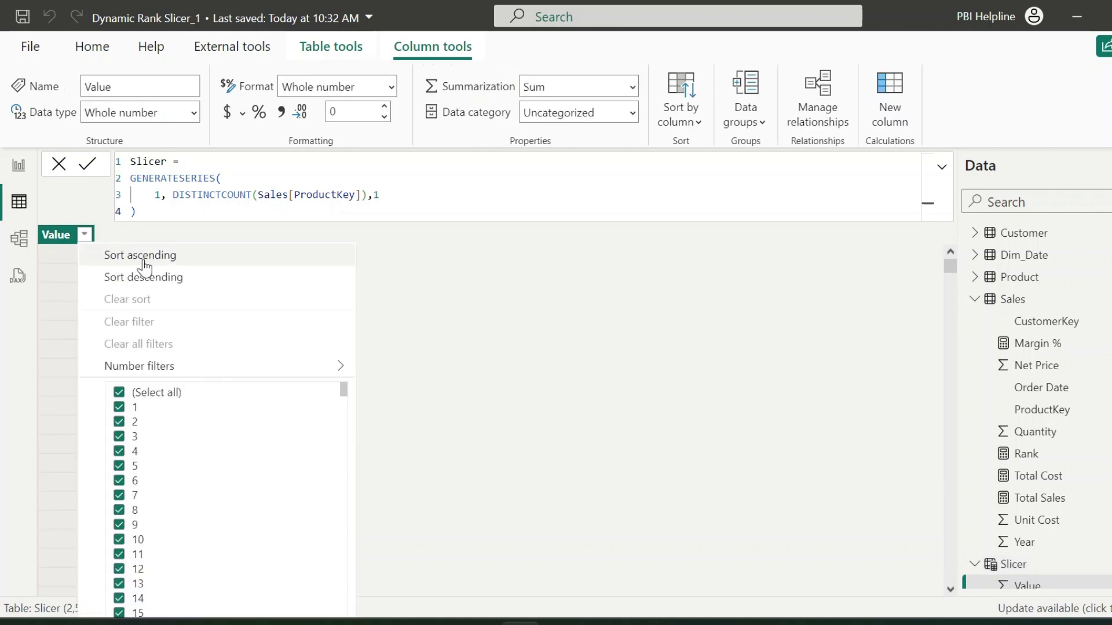
left_click(144, 278)
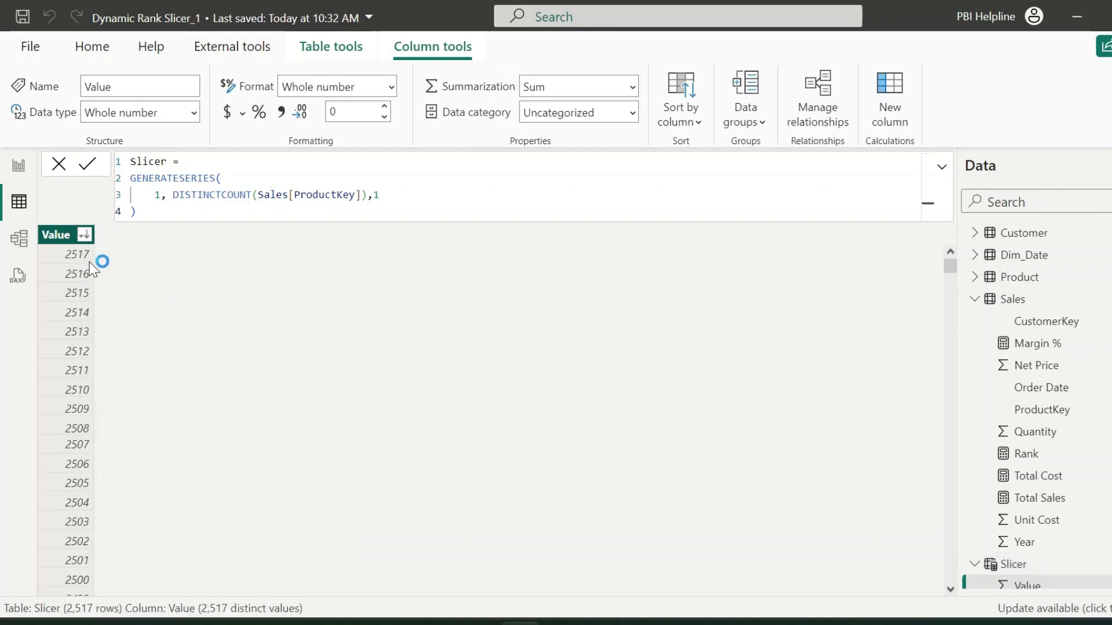
left_click(85, 236)
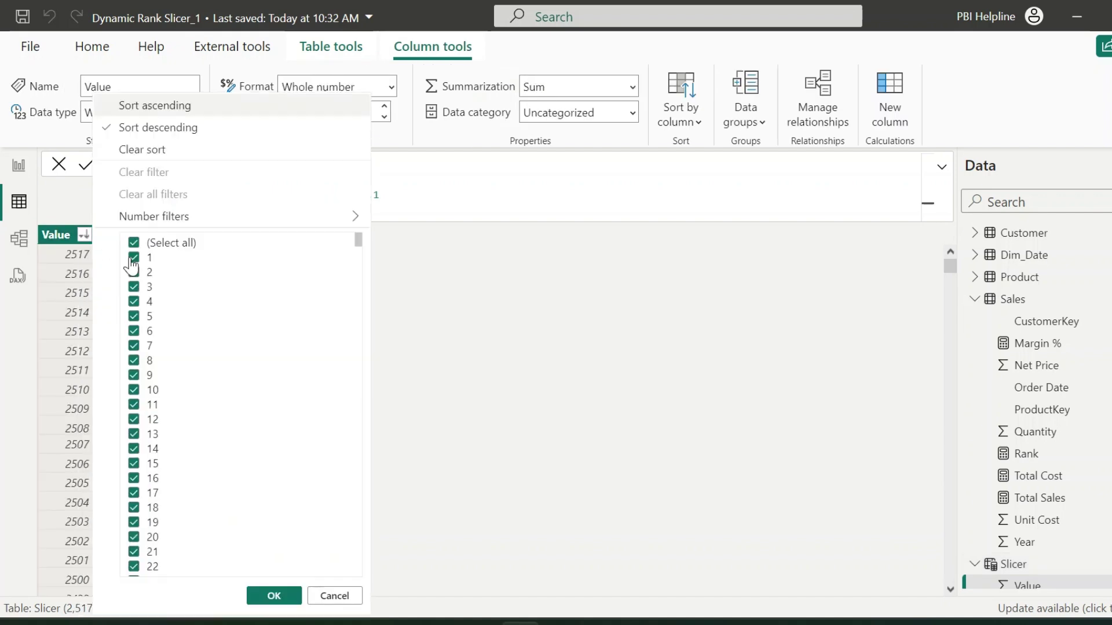
left_click(172, 104)
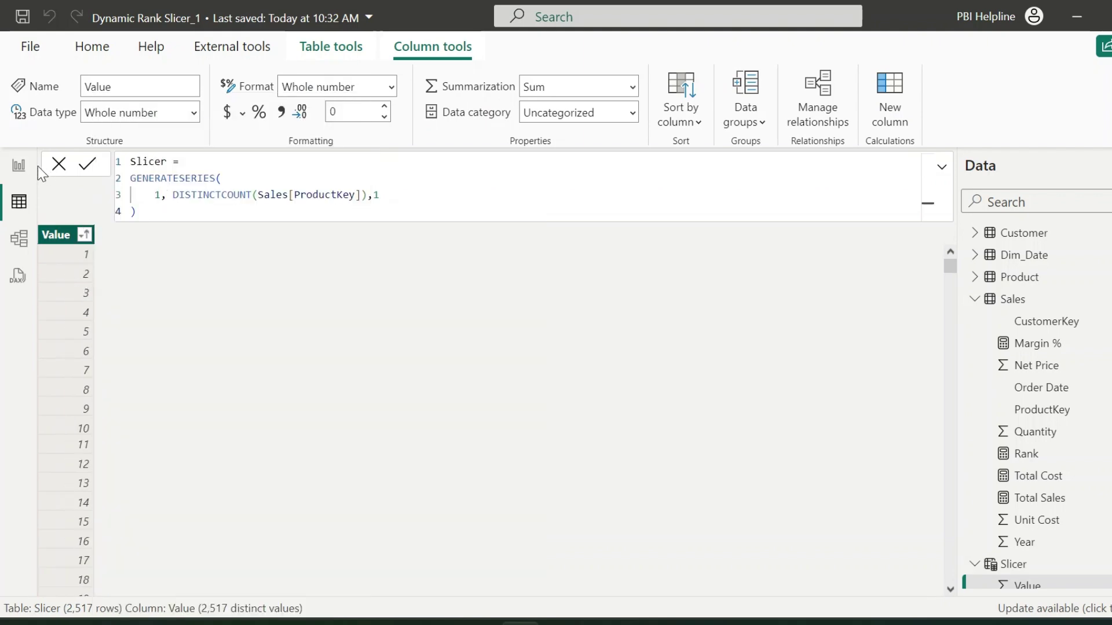
left_click(19, 167)
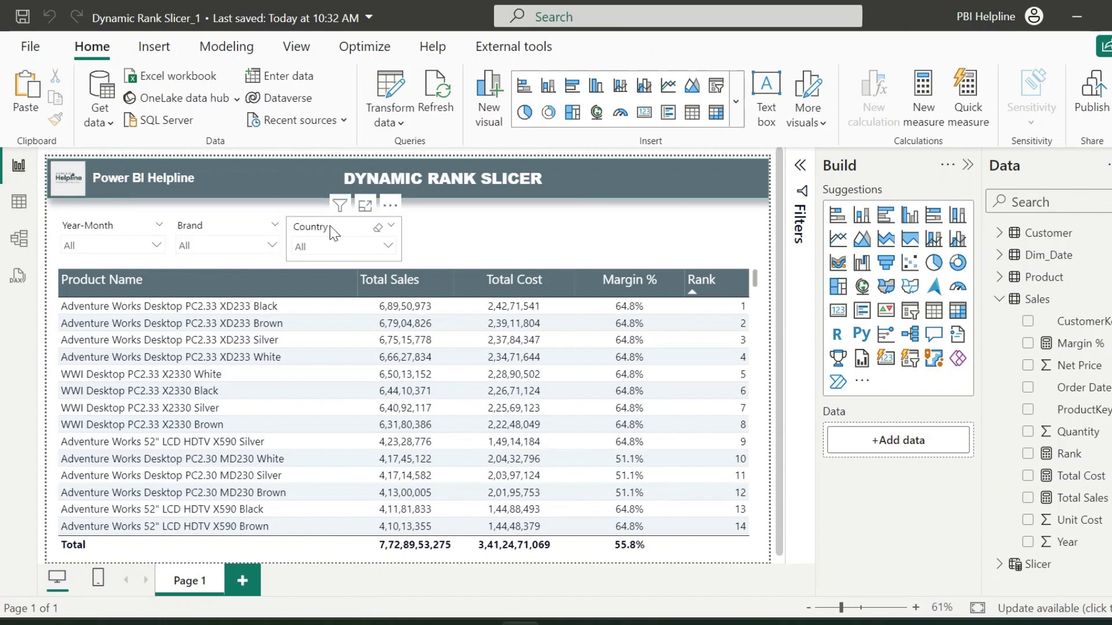
Copy the Country slicer to the right and base the copy on Slicer[Value].
left_click_drag(333, 232, 652, 232)
left_click(956, 440)
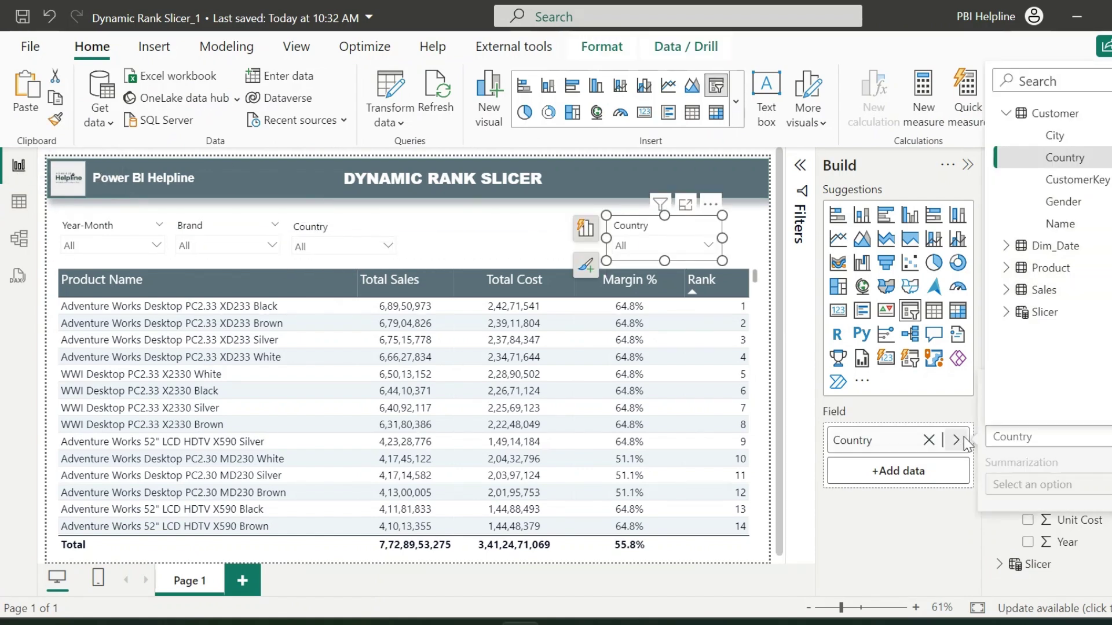
left_click(1006, 312)
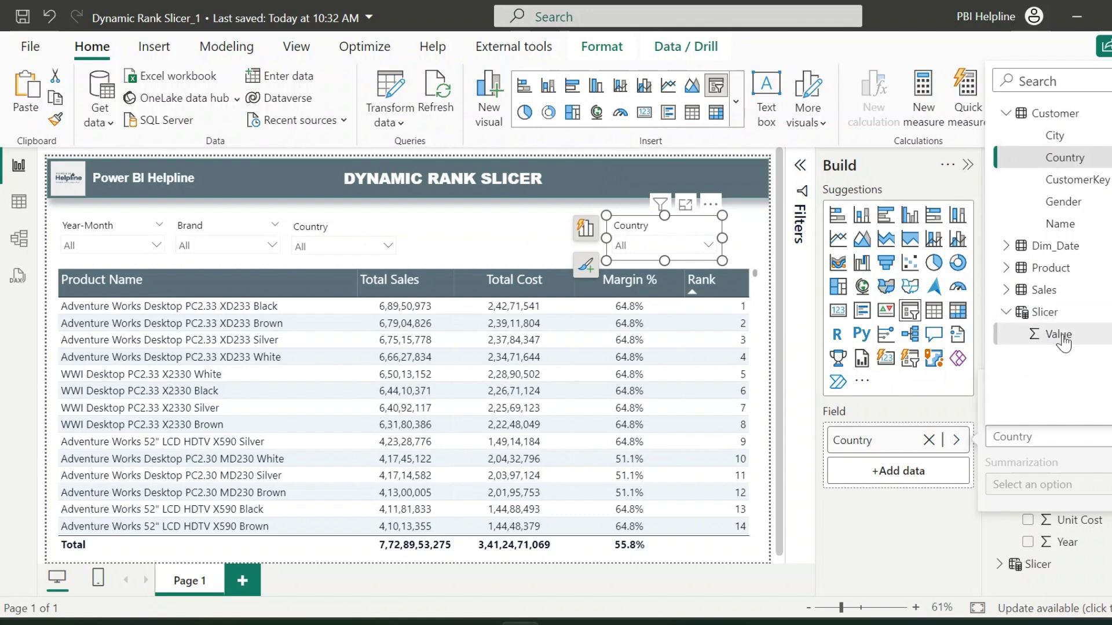
left_click(1059, 335)
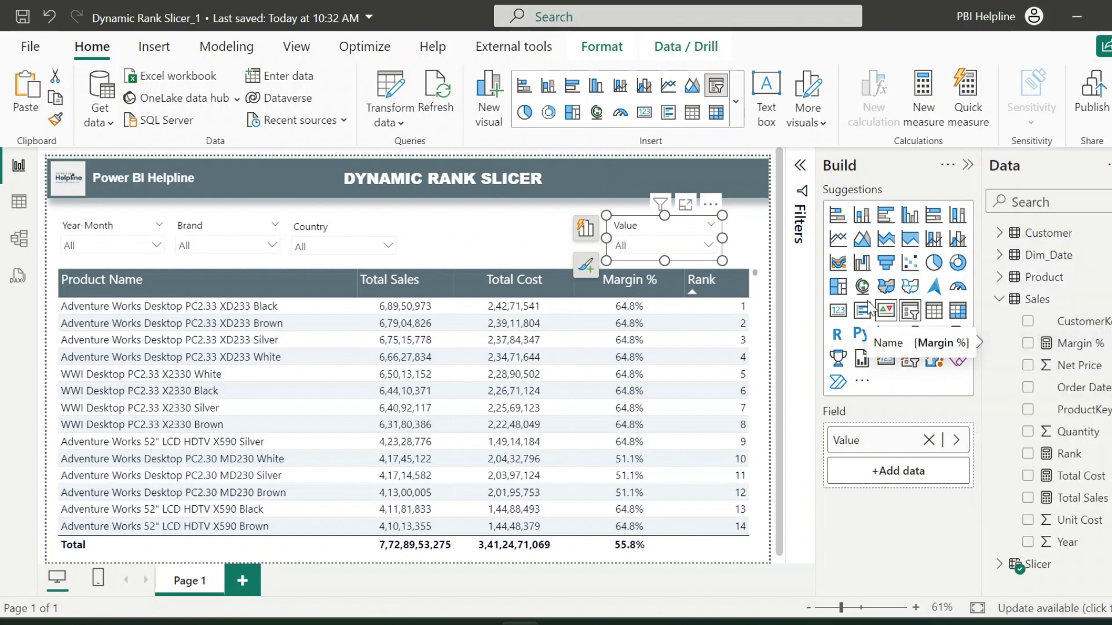
Title the new slicer 'Select Product Rank Range 👇' in bold, then test ticking rank 6.
left_click(585, 265)
left_click(666, 381)
type("Select Product Rank Range")
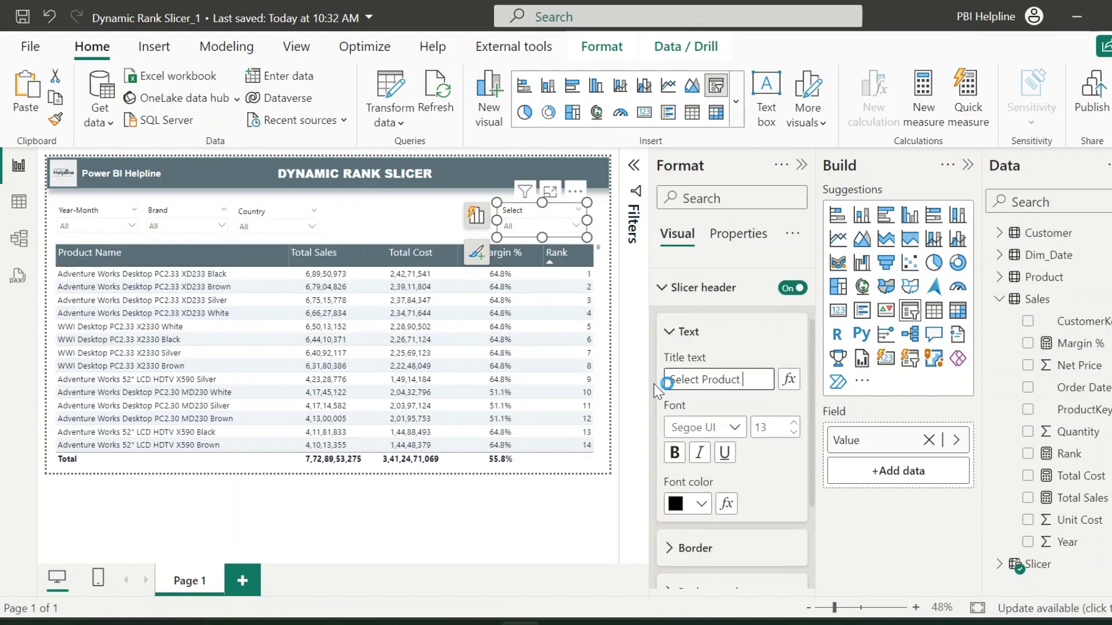
key("super+period")
left_click(865, 388)
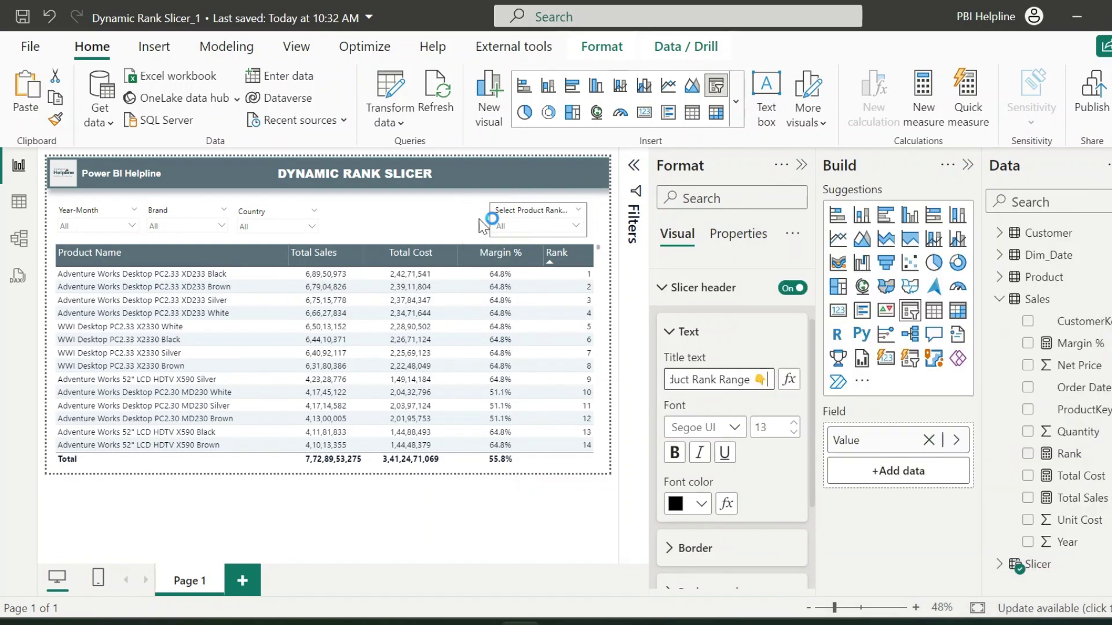
left_click(675, 453)
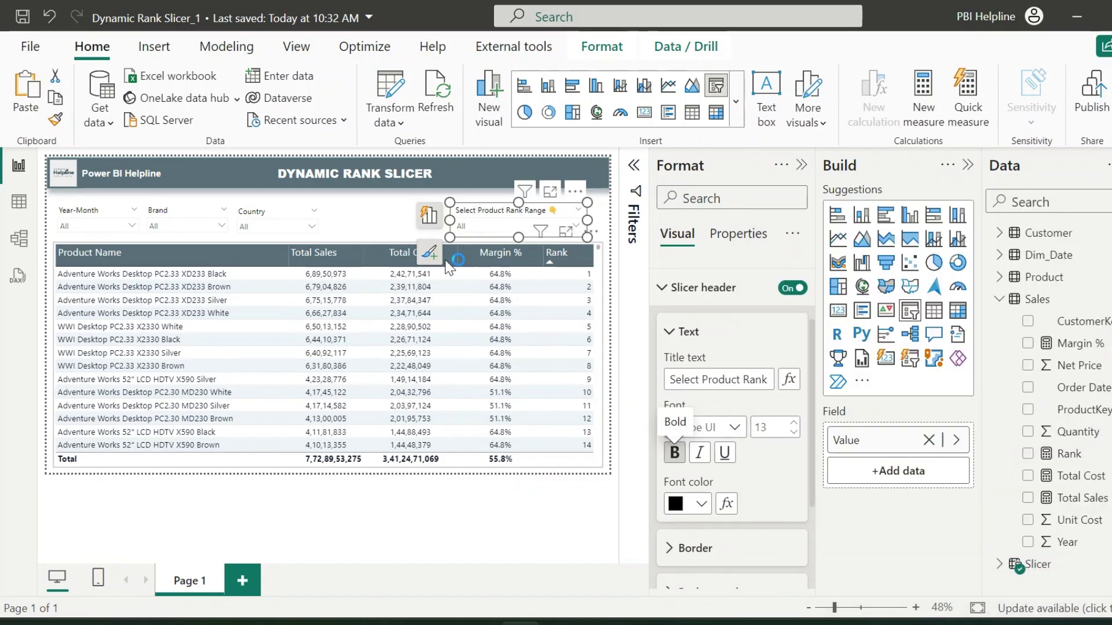
left_click(802, 165)
left_click(726, 245)
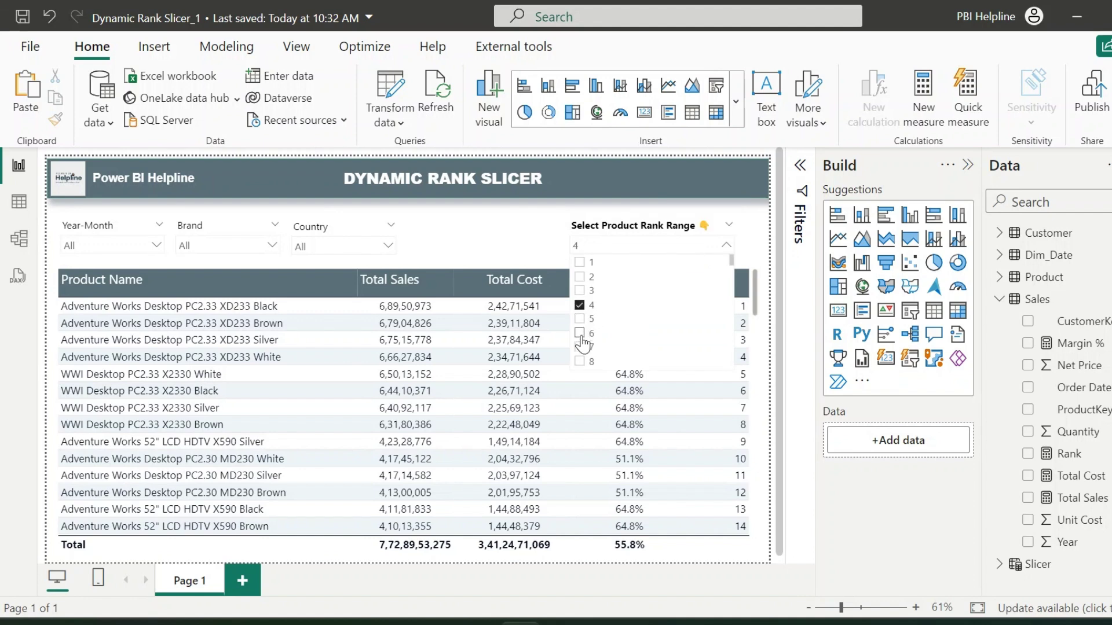
left_click(580, 338)
left_click(581, 339)
Create a new Sales measure named Filter Rank.
right_click(1036, 299)
left_click(932, 279)
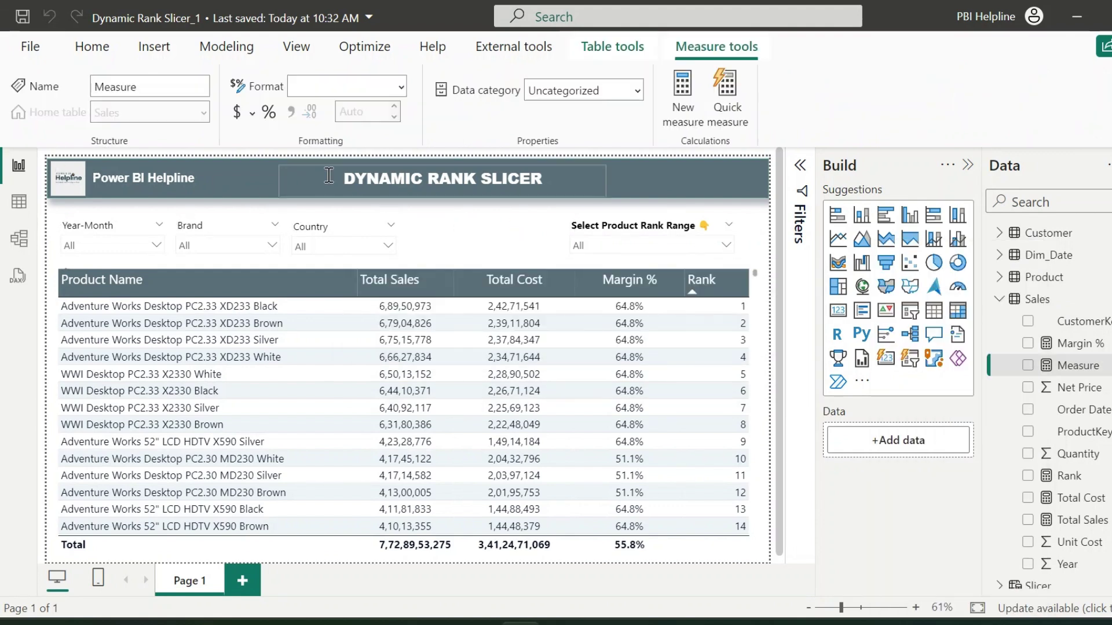
type("Fil")
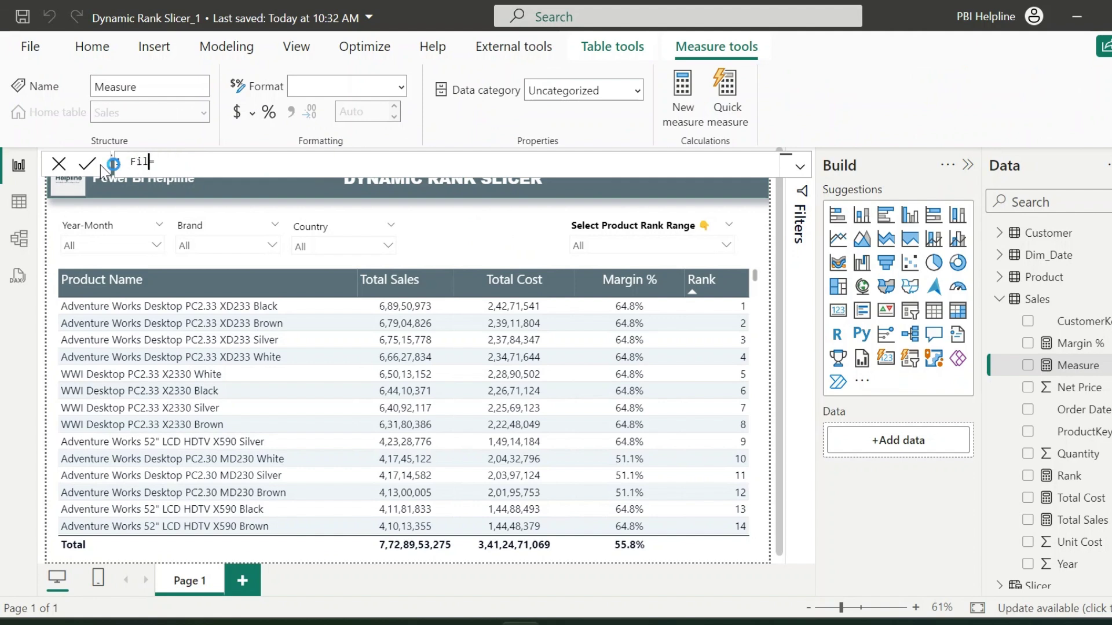
type("ter Rank")
left_click(261, 167)
key("shift+Return")
key("shift+Return")
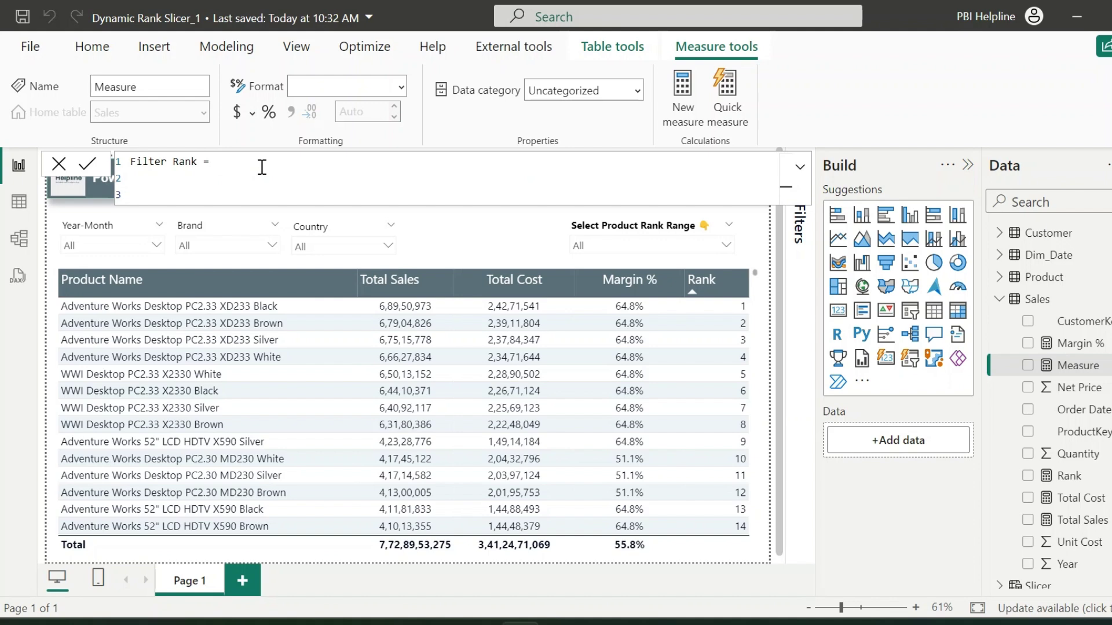
Define Filter Rank as [Rank] >= MIN(Slicer[Value]) && [Rank] <= MAX(Slicer[Value]).
type("Rank")
key("Tab")
type(">= MIN(Slicer[Value]) ")
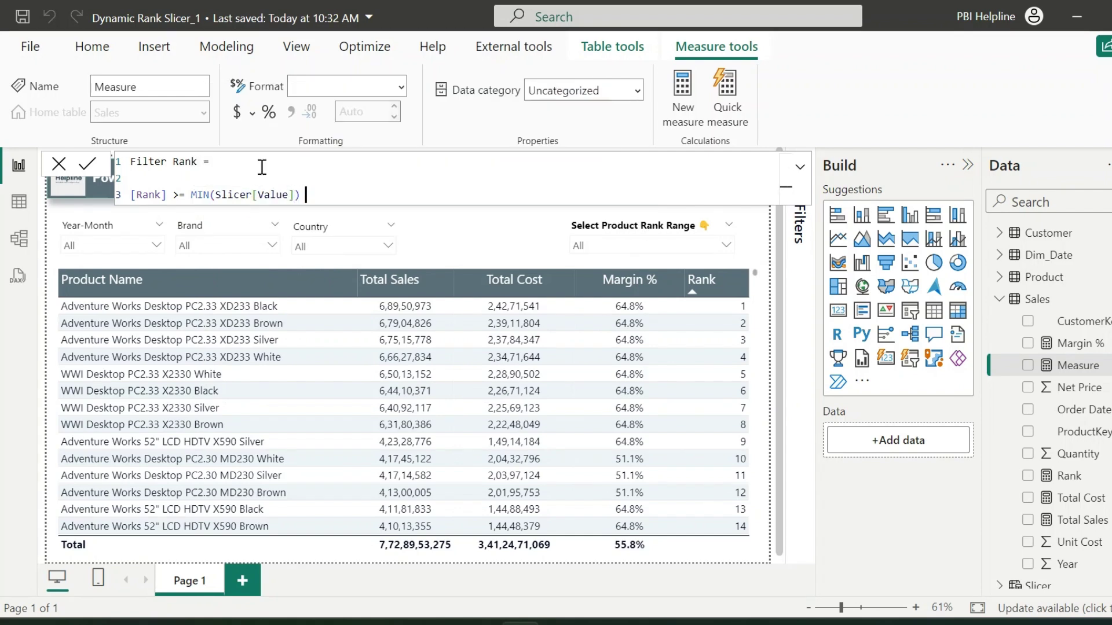
type("&& [Rank")
key("Tab")
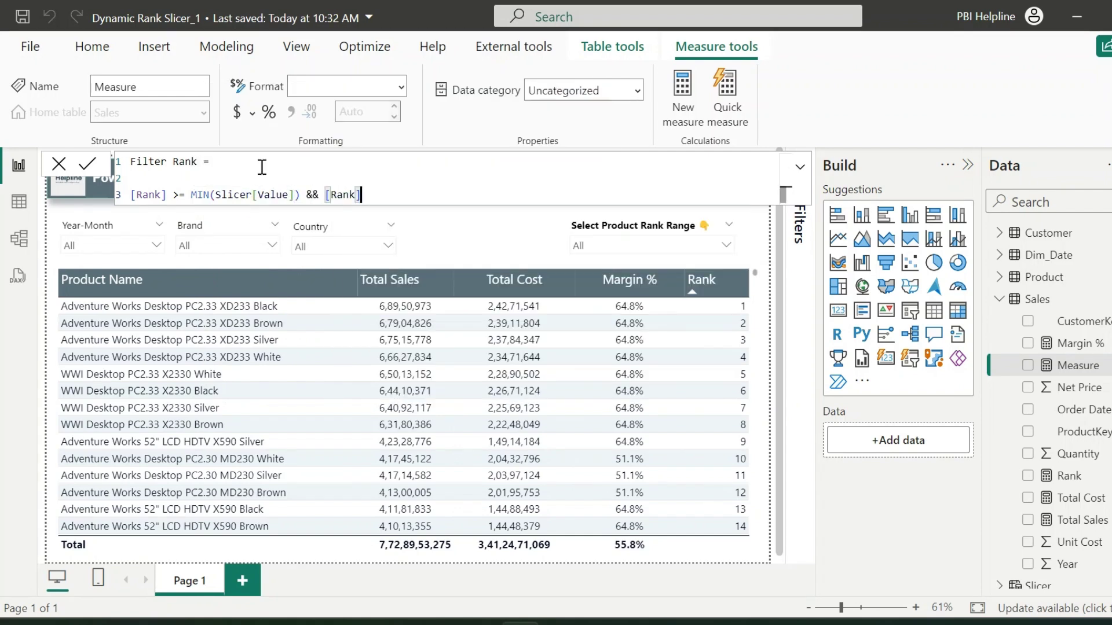
type("<= MAX(slicer")
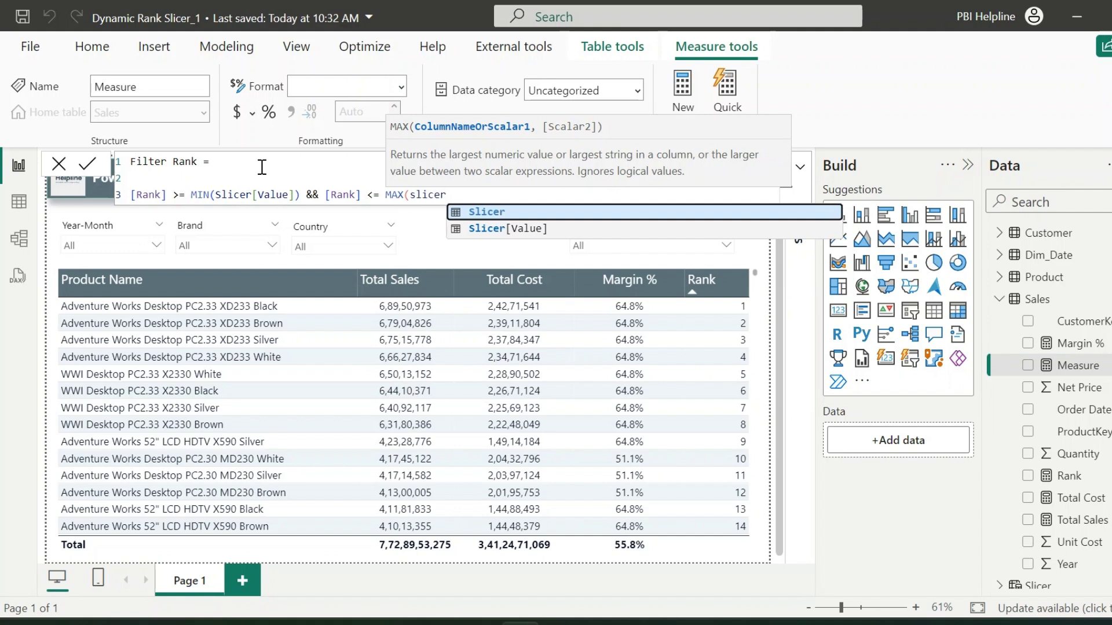
key("Down")
key("Tab")
type(")")
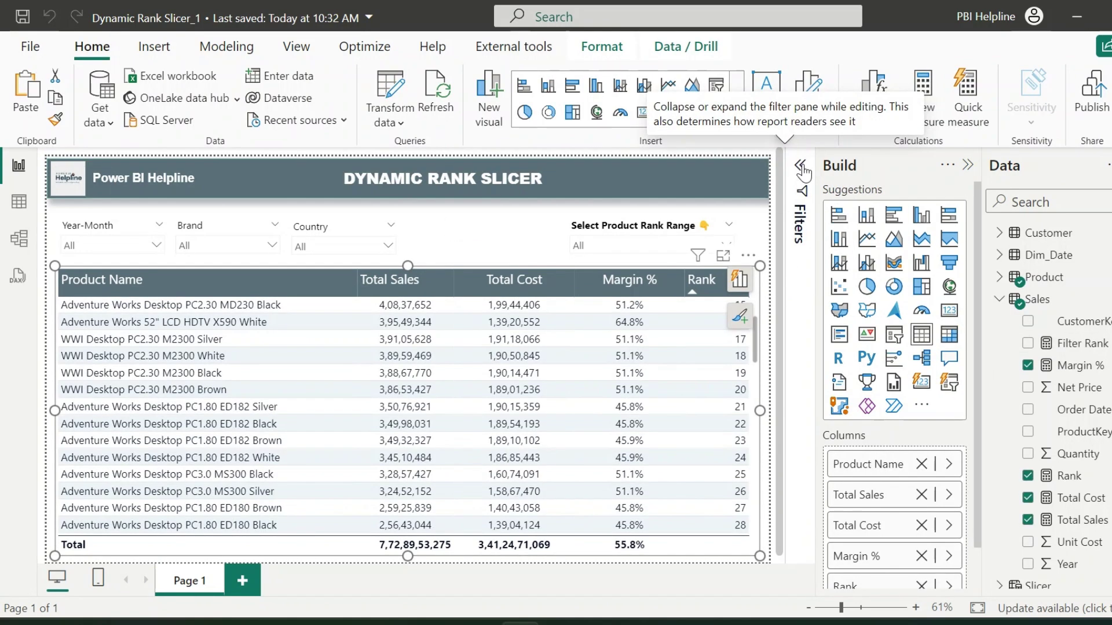
Add Filter Rank as a product table filter and wrap its formula in INT().
left_click(799, 226)
left_click_drag(1085, 353, 705, 517)
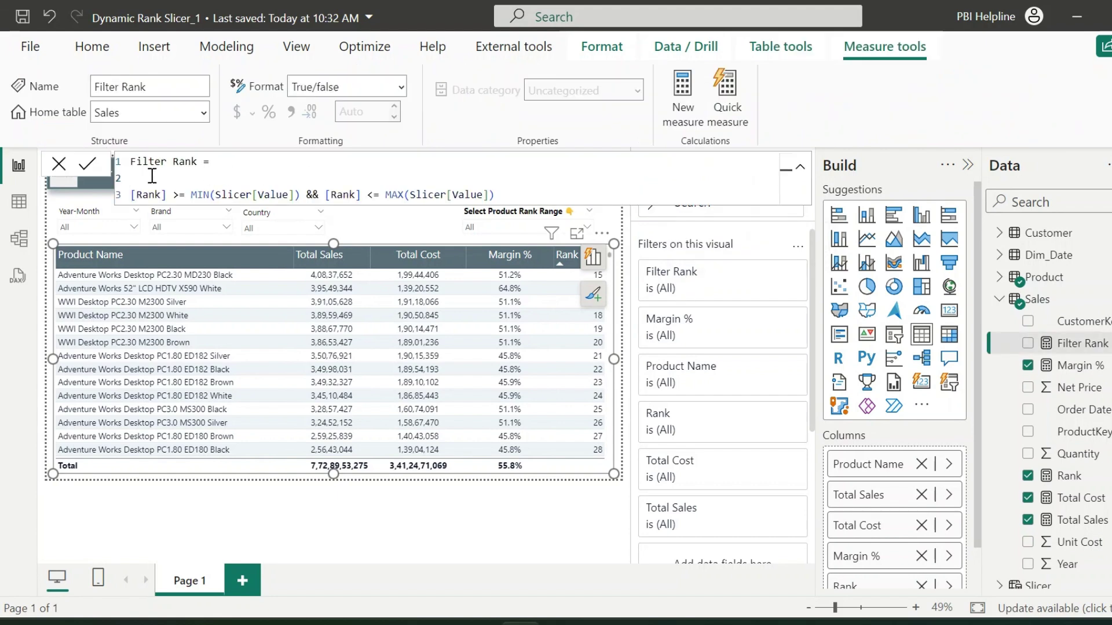
type("INT(")
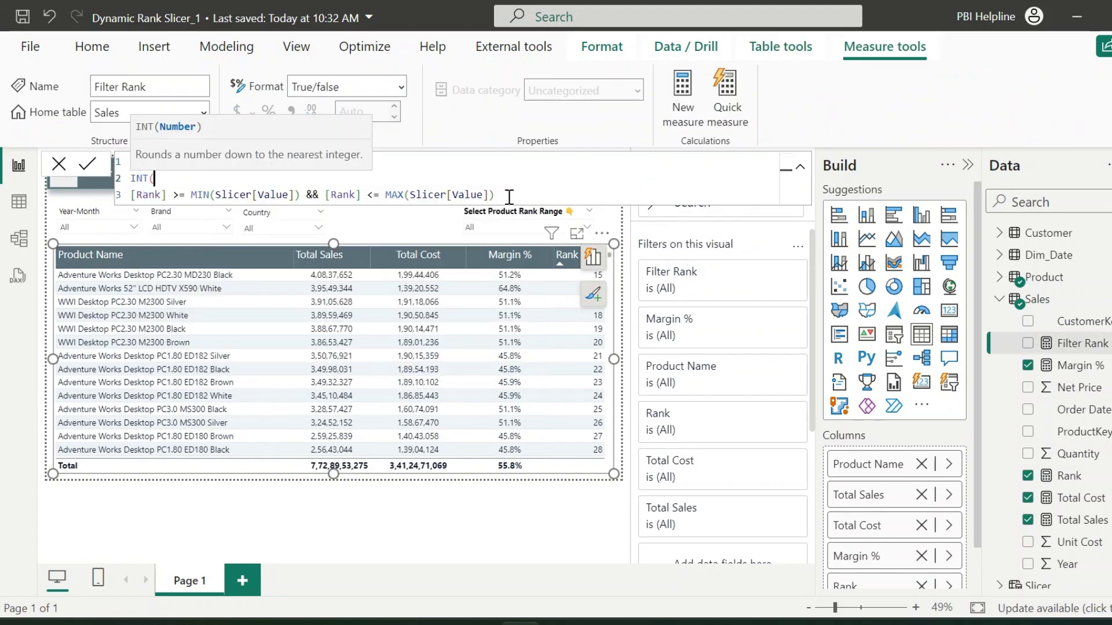
left_click(503, 196)
key("shift+Return")
type(")")
key("Return")
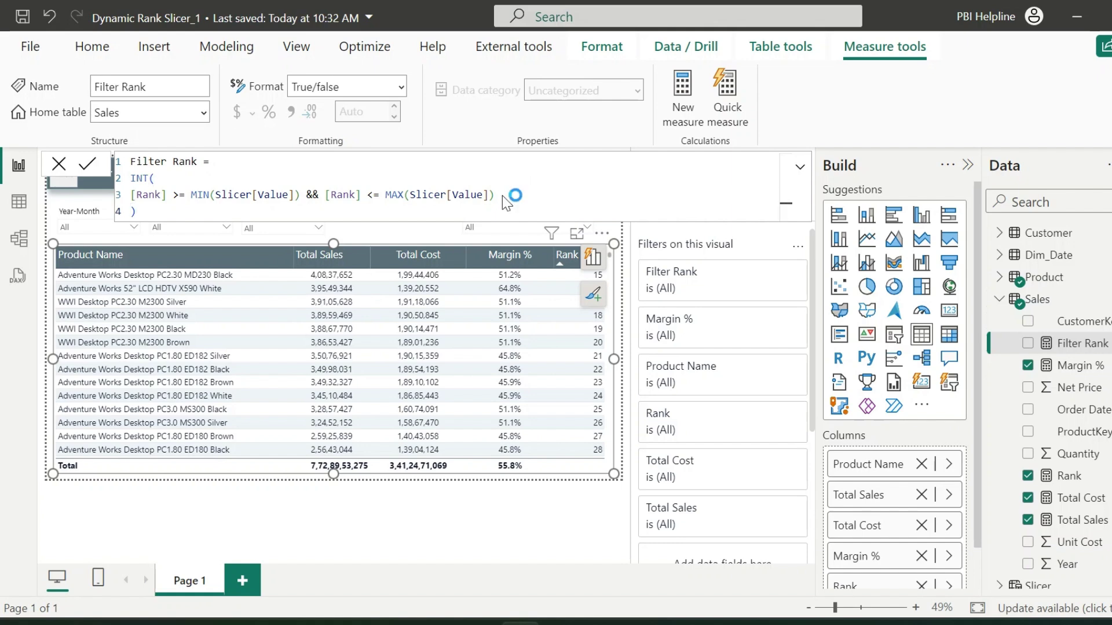
Set the Filter Rank filter to show items where the value is 1.
left_click(672, 272)
left_click(672, 336)
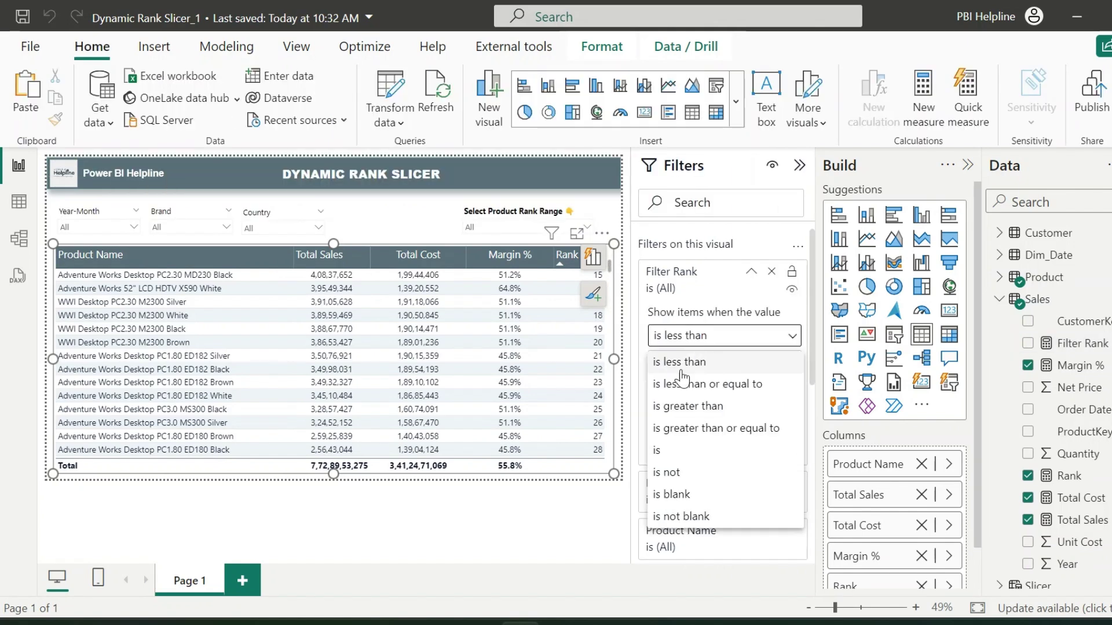
left_click(672, 456)
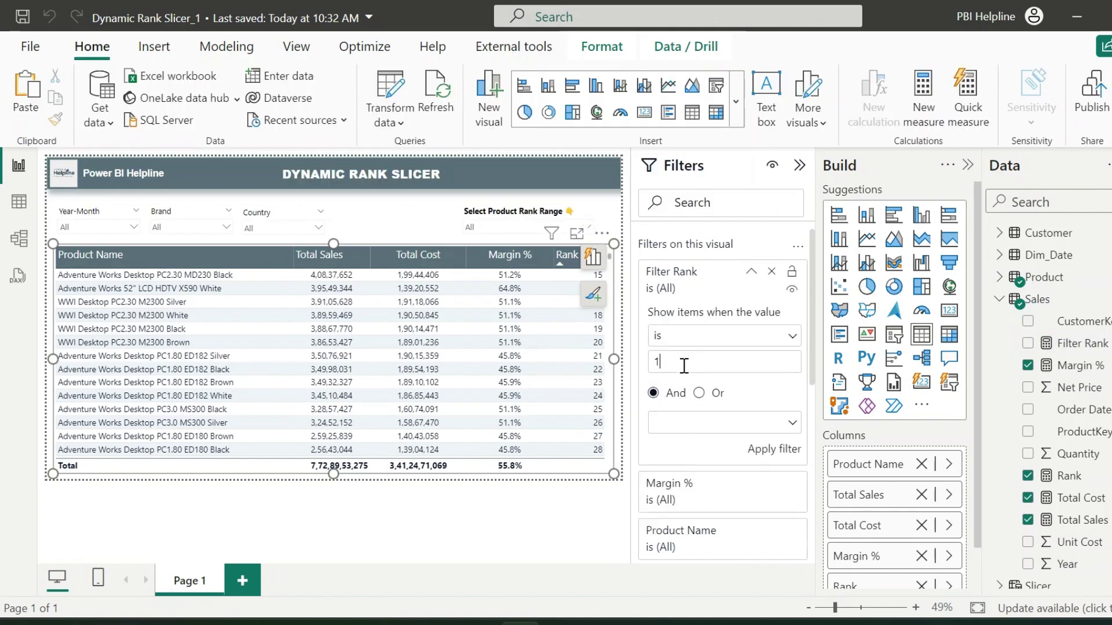
left_click(772, 453)
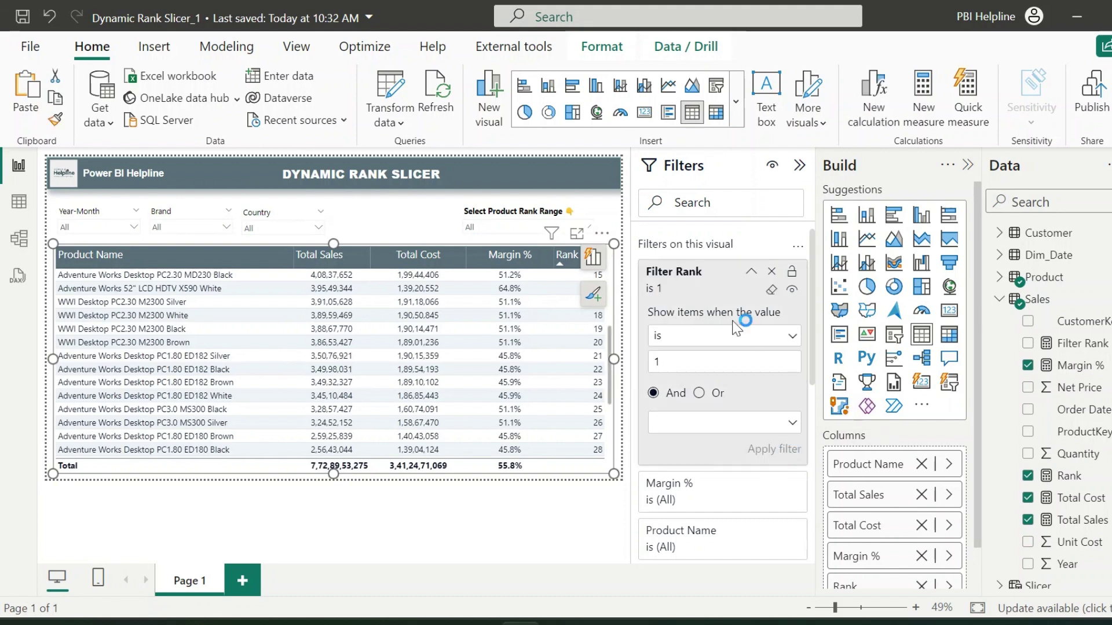
Hide the Filters pane and select ranks 4 and 10 in the rank range slicer.
left_click(800, 166)
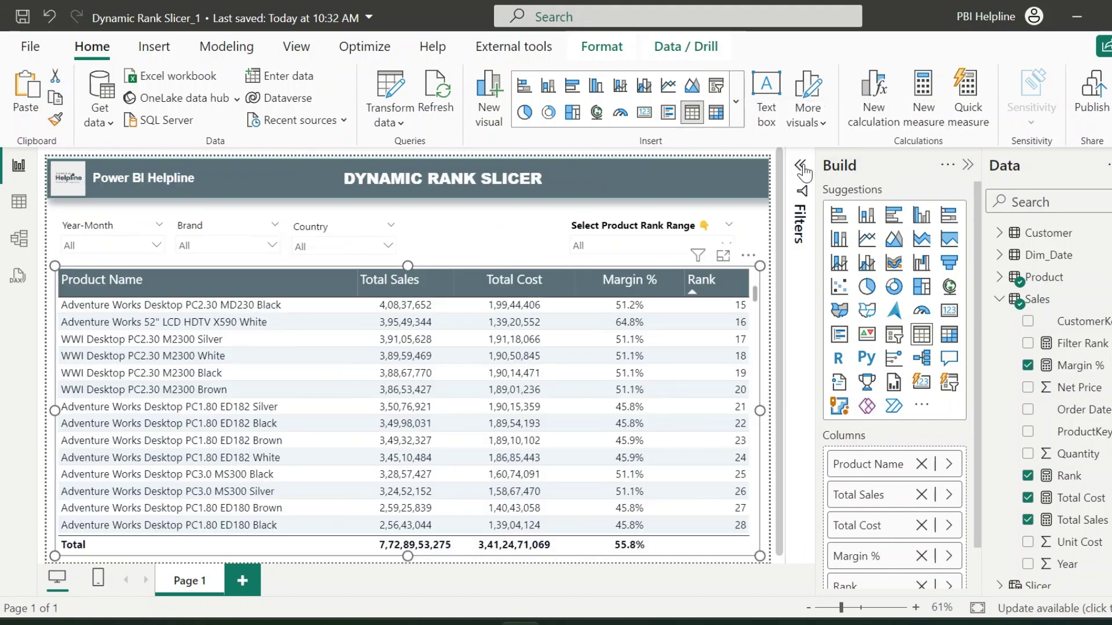
left_click(528, 240)
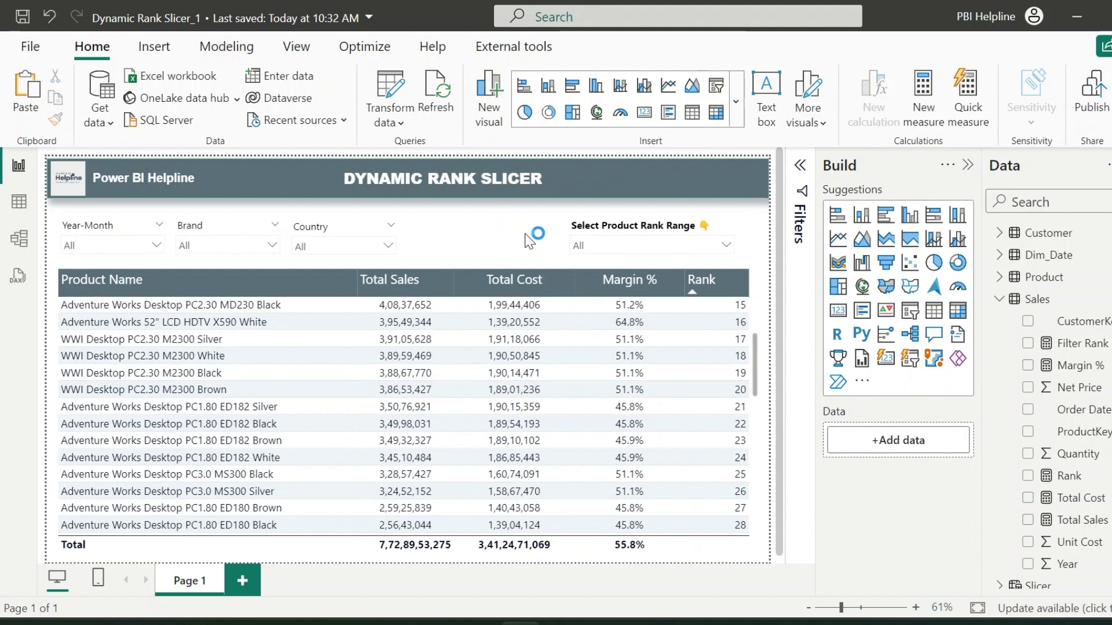
left_click(647, 250)
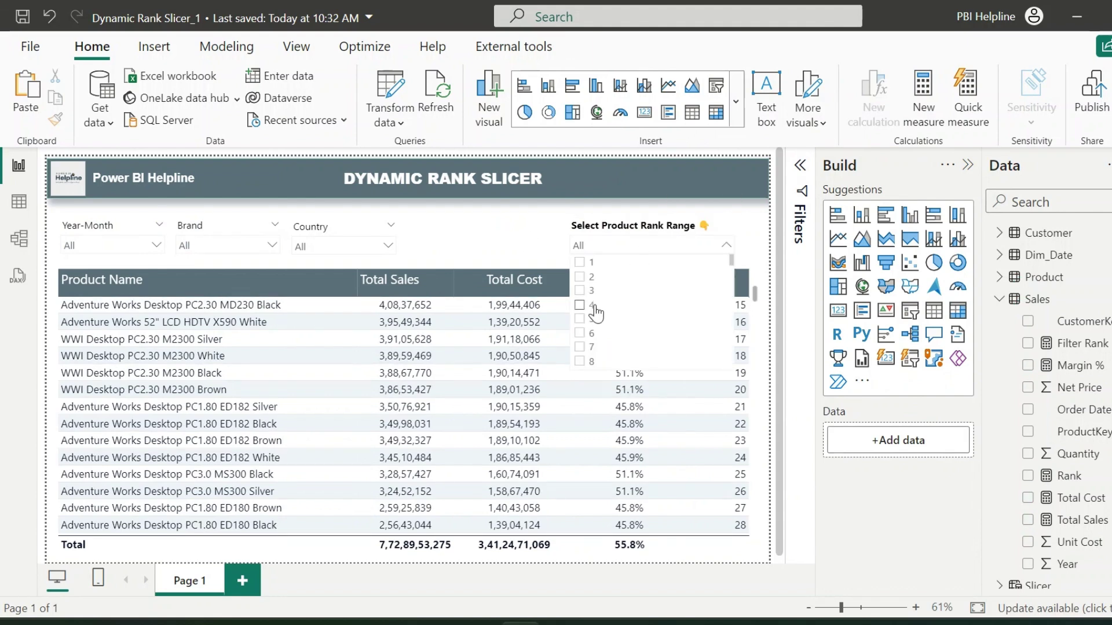
left_click(590, 307)
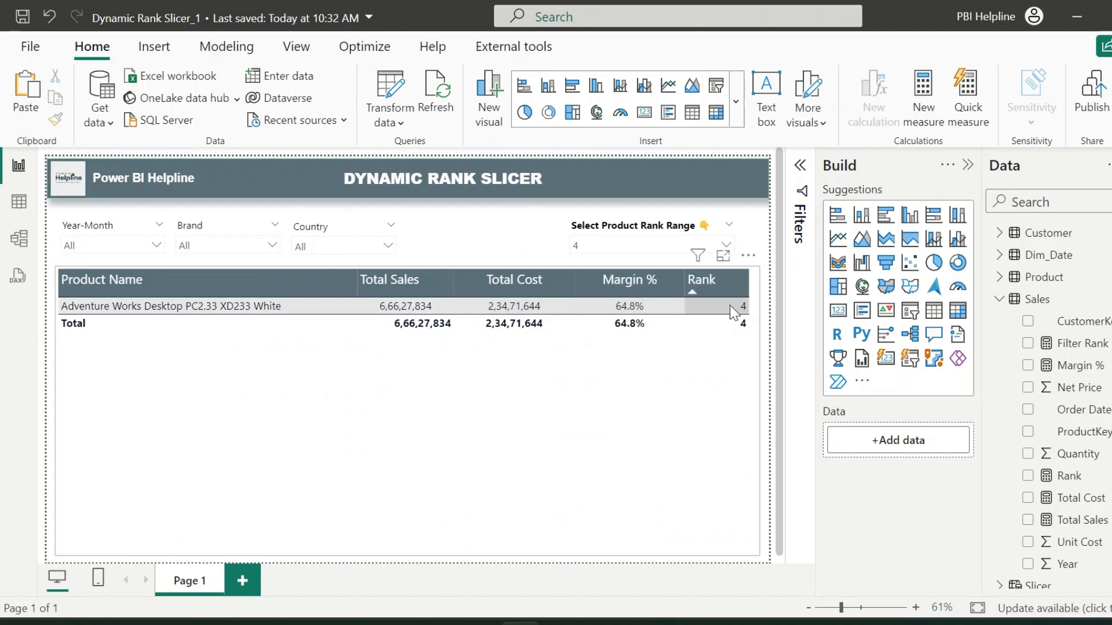
left_click(666, 245)
scroll(637, 307, "down", 2)
left_click(585, 319, "ctrl")
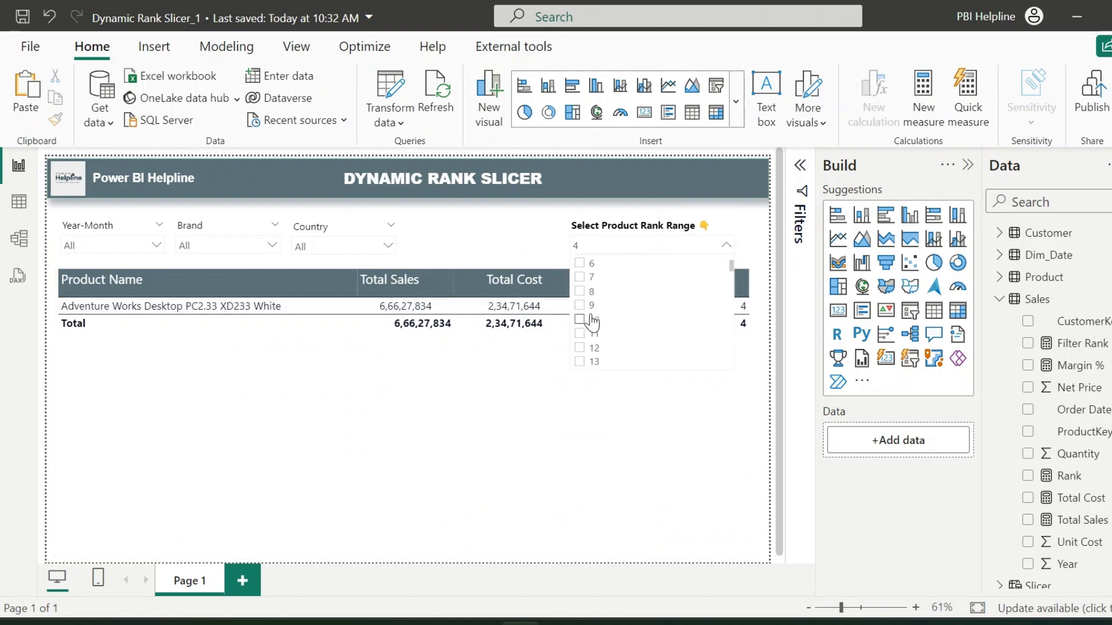
Filter to 2018-December, A. Datum and Australia, then clear the rank range selection.
left_click(90, 254)
left_click(89, 292)
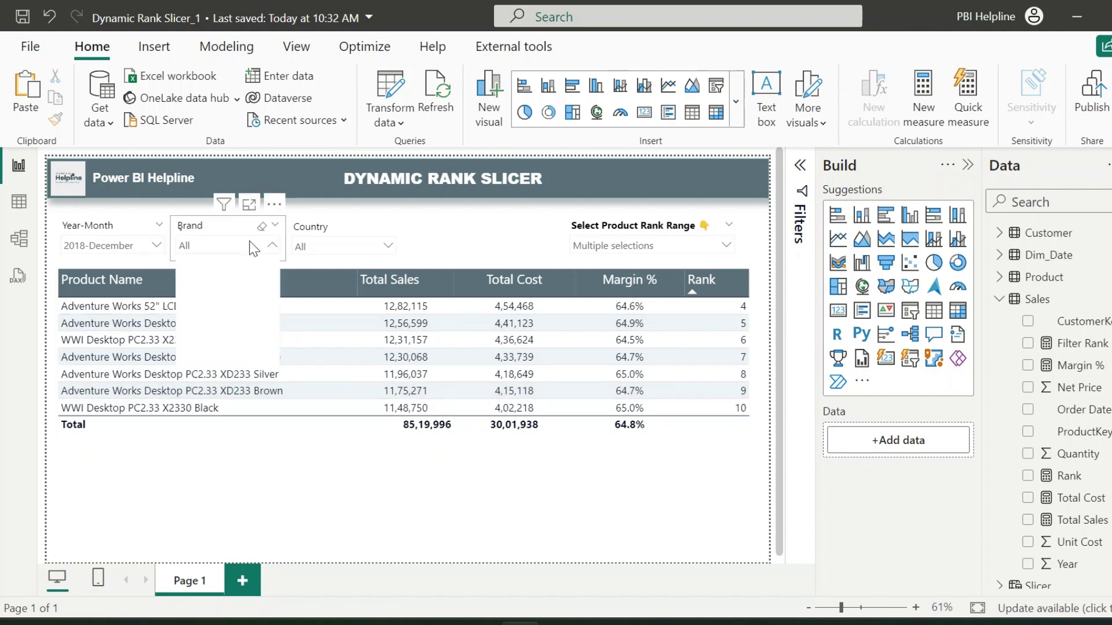
left_click(220, 245)
left_click(214, 263)
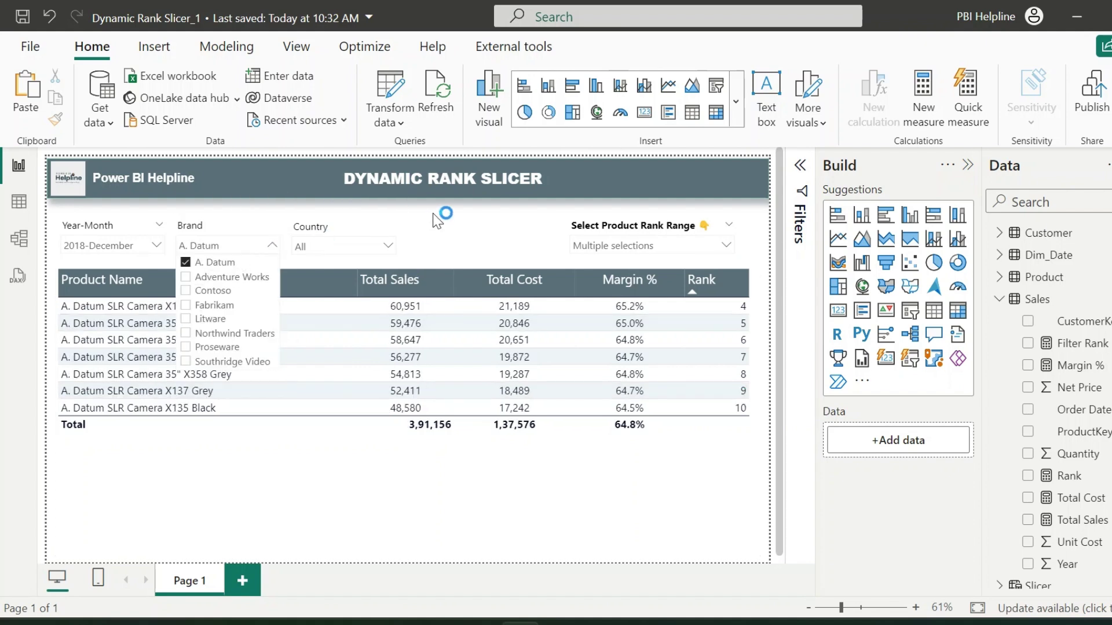
left_click(371, 246)
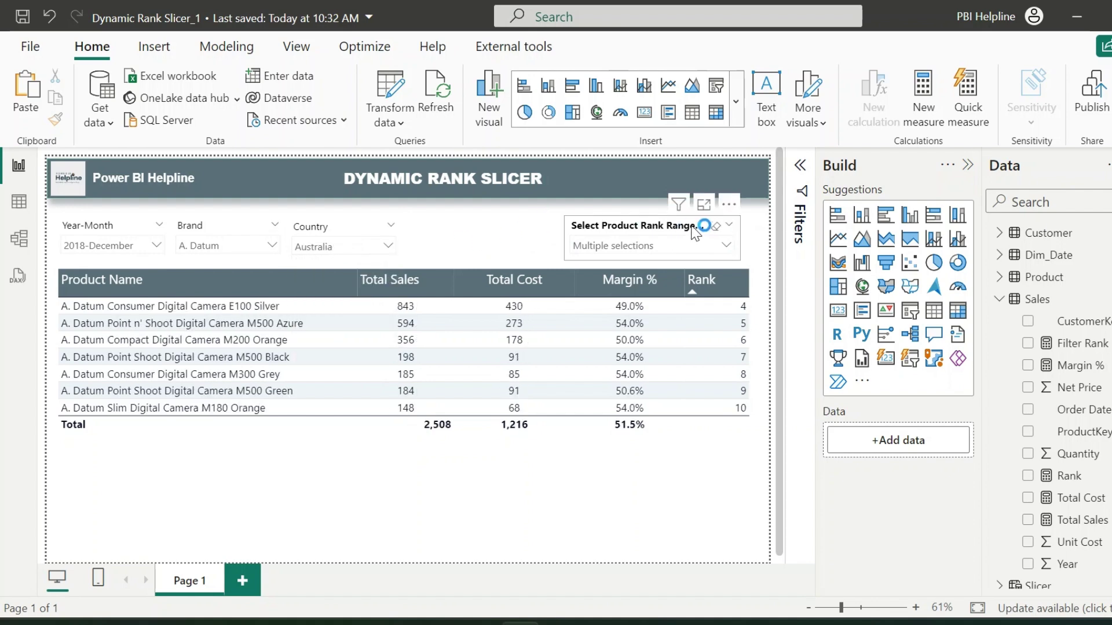
left_click(717, 227)
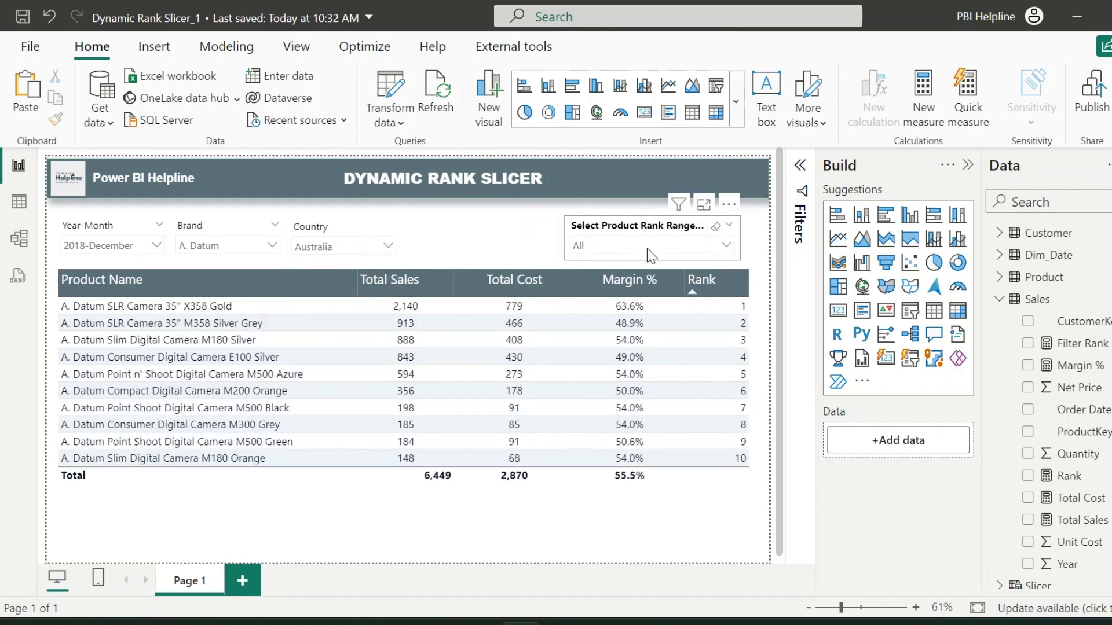
left_click(718, 246)
scroll(657, 301, "down", 15)
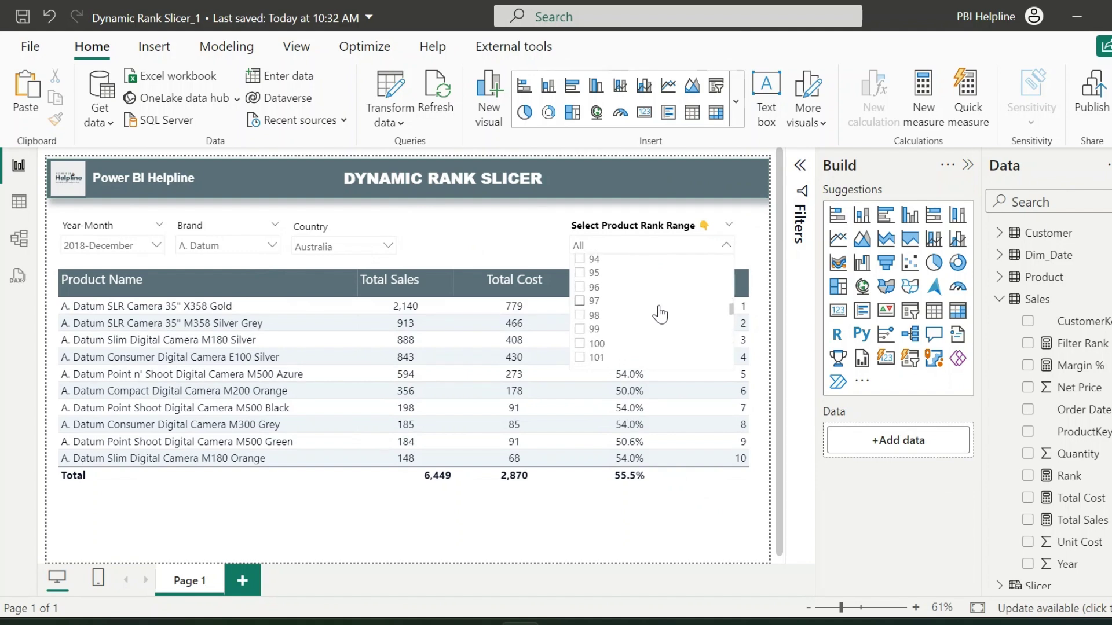
scroll(659, 315, "up", 2)
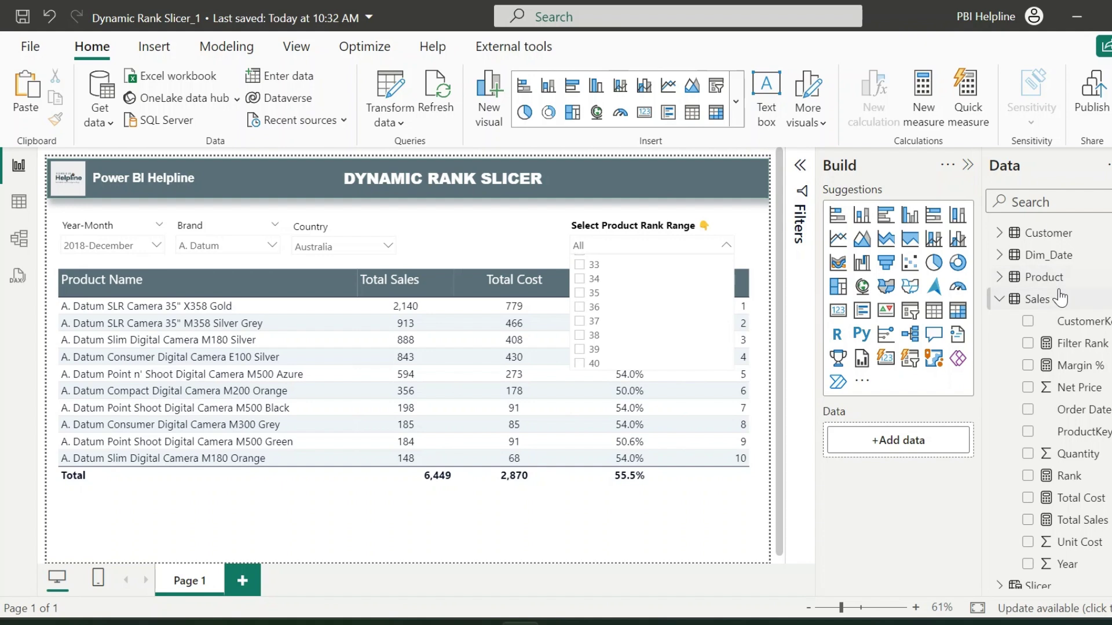
Start a new Sales measure named Sync rank Slicer with MAX(Slicer[Value]).
right_click(1038, 299)
left_click(932, 277)
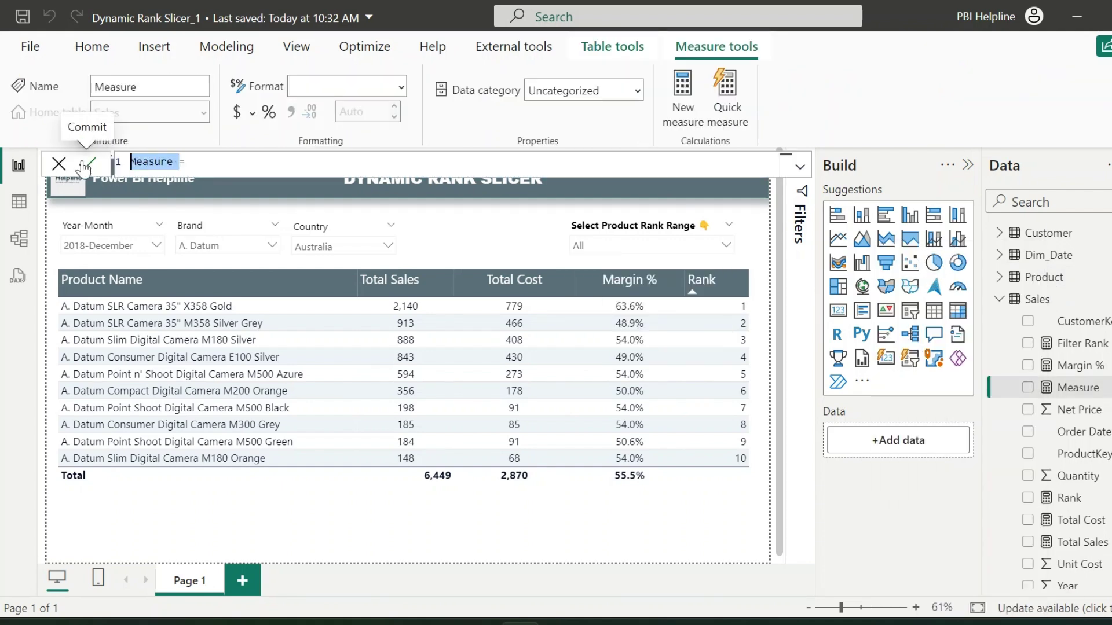
type("Sync rank Slicer =")
key("shift+Return")
key("shift+Return")
type("MAX(s")
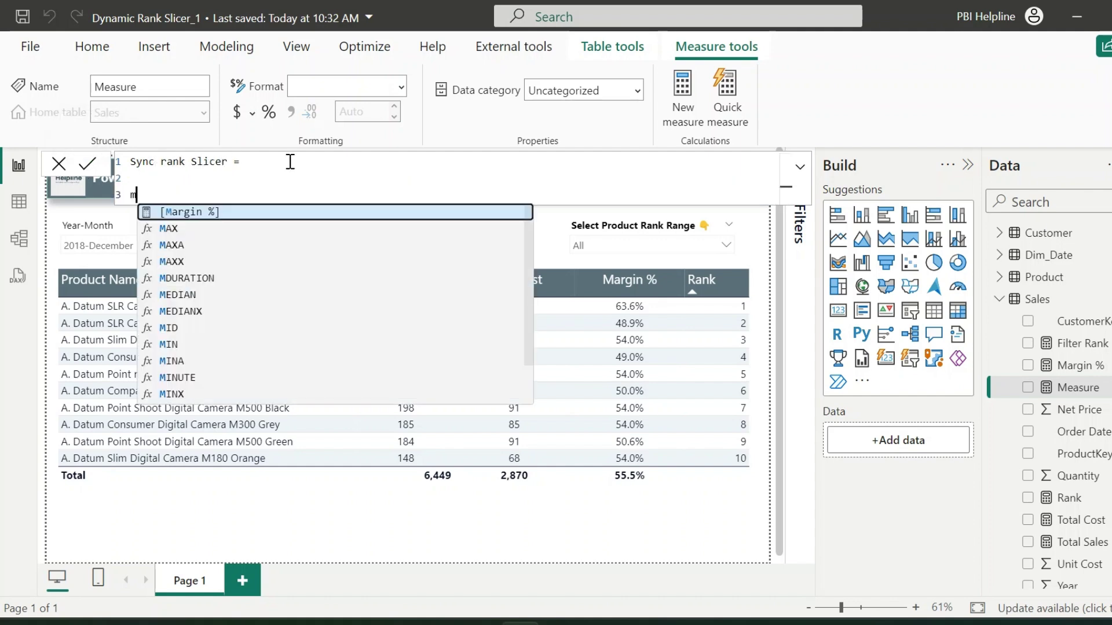
type("licer")
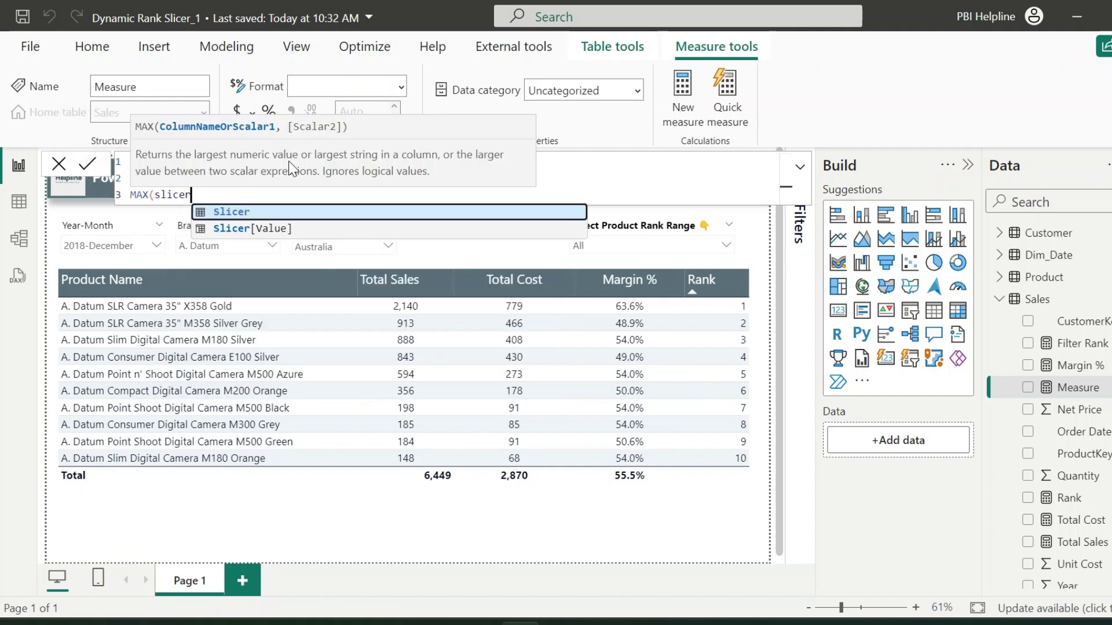
key("Down")
key("Tab")
Finish and commit the formula as INT(MAX(Slicer[Value]) <= DISTINCTCOUNT(Sales[ProductKey])).
type(") <= ")
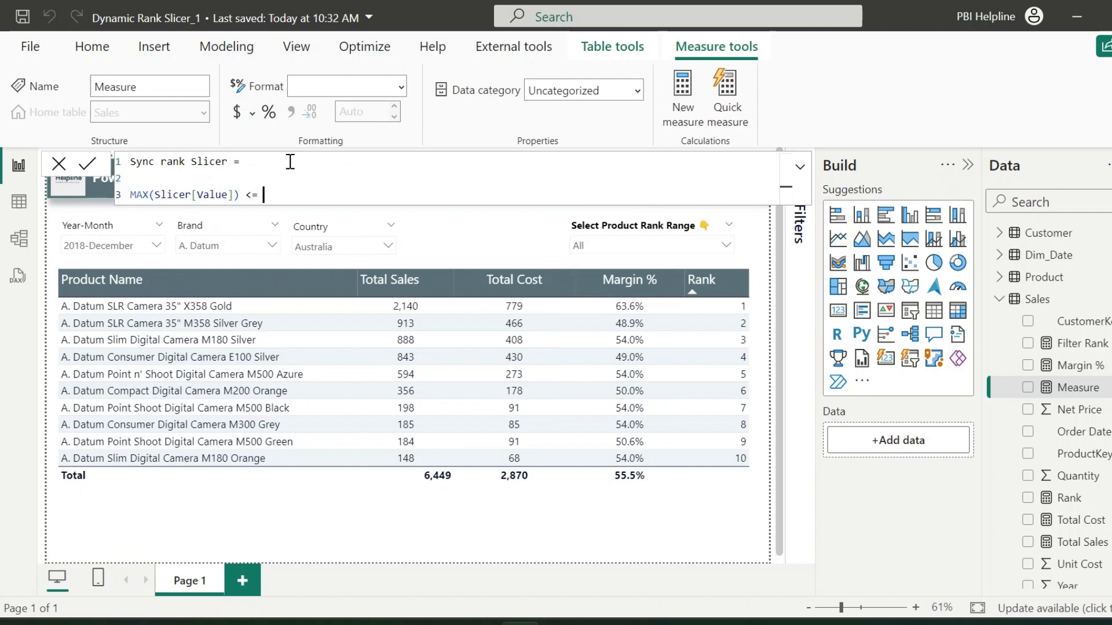
type("dist")
key("Down")
key("Tab")
type("key")
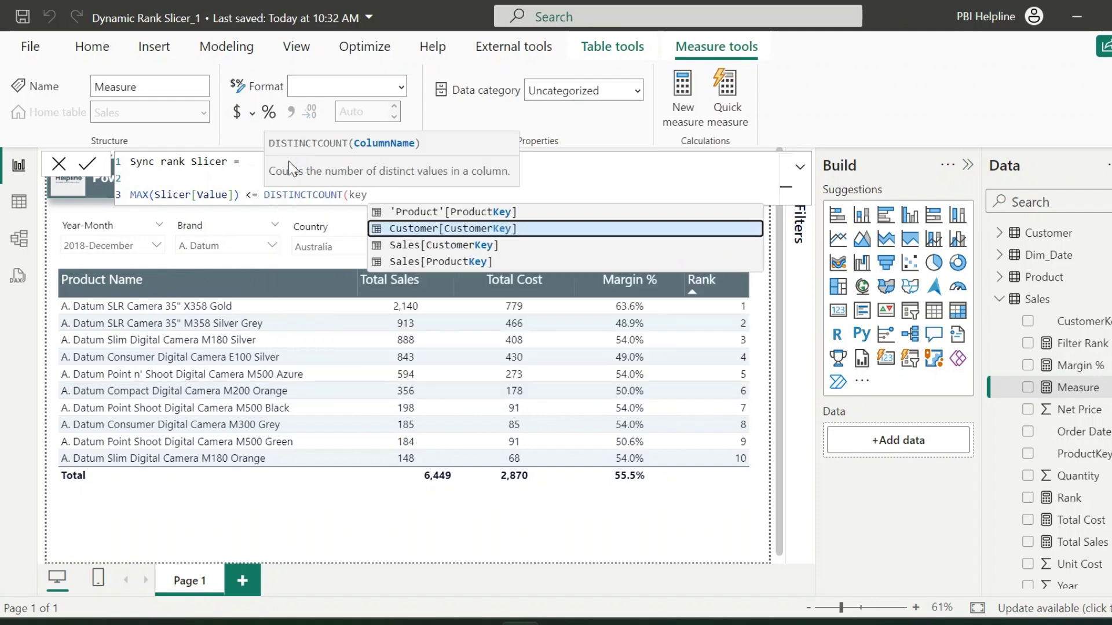
key("Down")
key("Down")
key("Tab")
type(")")
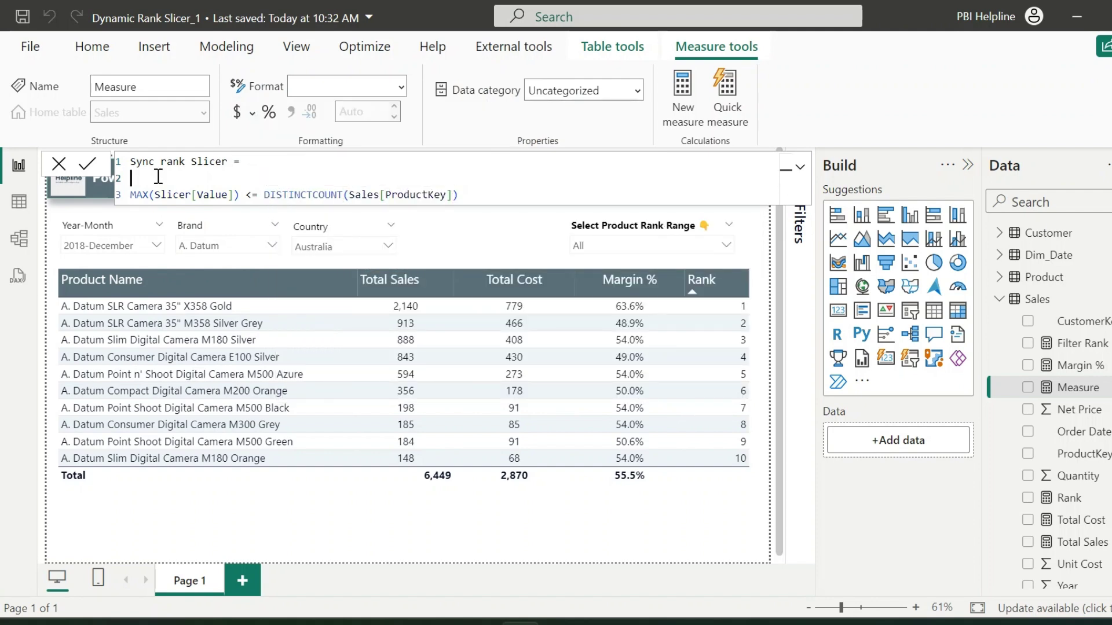
type("INT(")
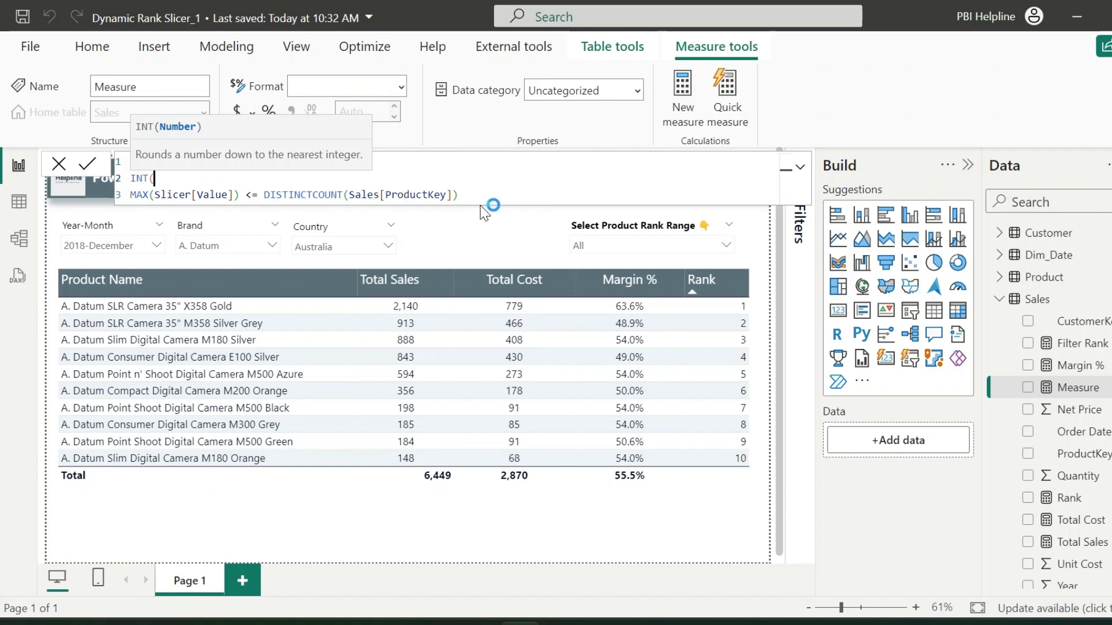
left_click(484, 194)
key("shift+Return")
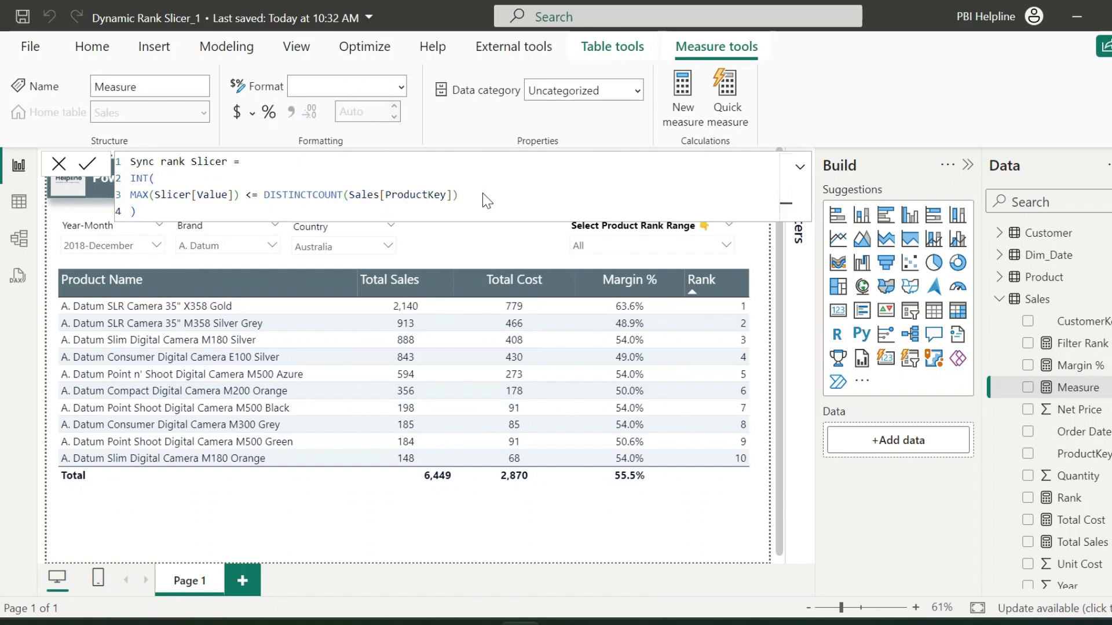
type(")")
key("Return")
left_click(800, 167)
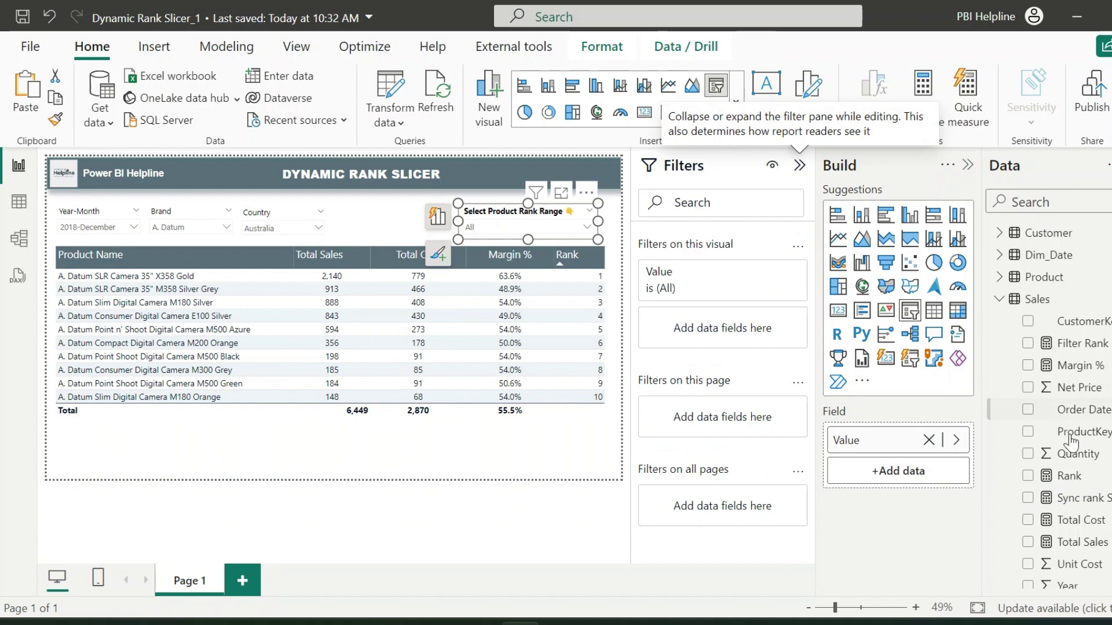
Filter the rank range slicer on Sync rank Slicer is 1, then check its value list ends at 10.
left_click_drag(1078, 498, 732, 327)
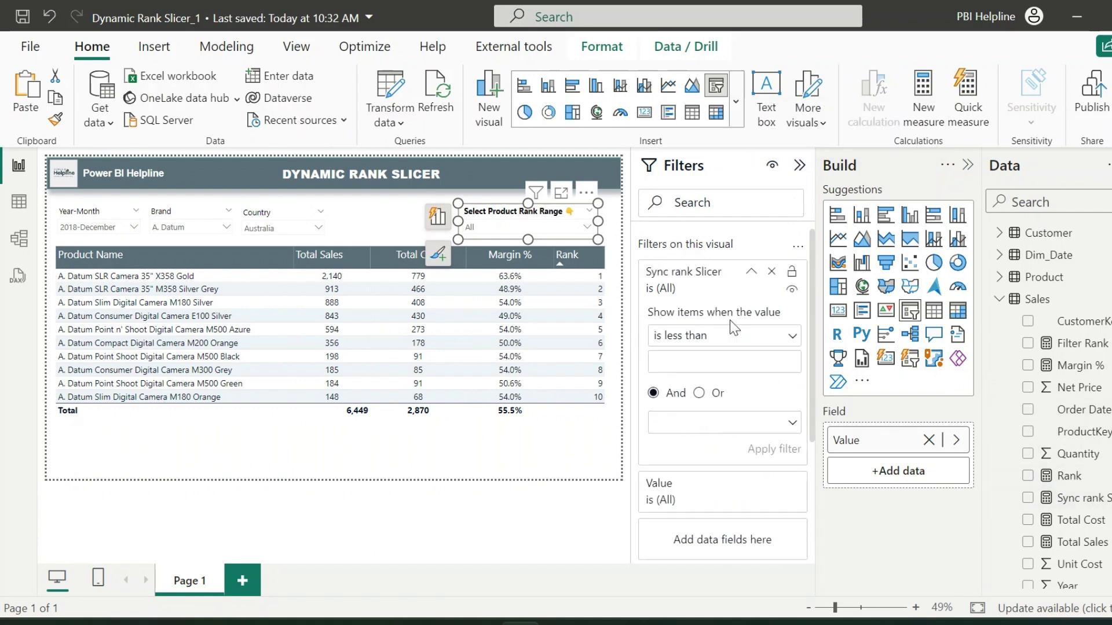
left_click(731, 333)
left_click(672, 450)
left_click(687, 363)
type("1")
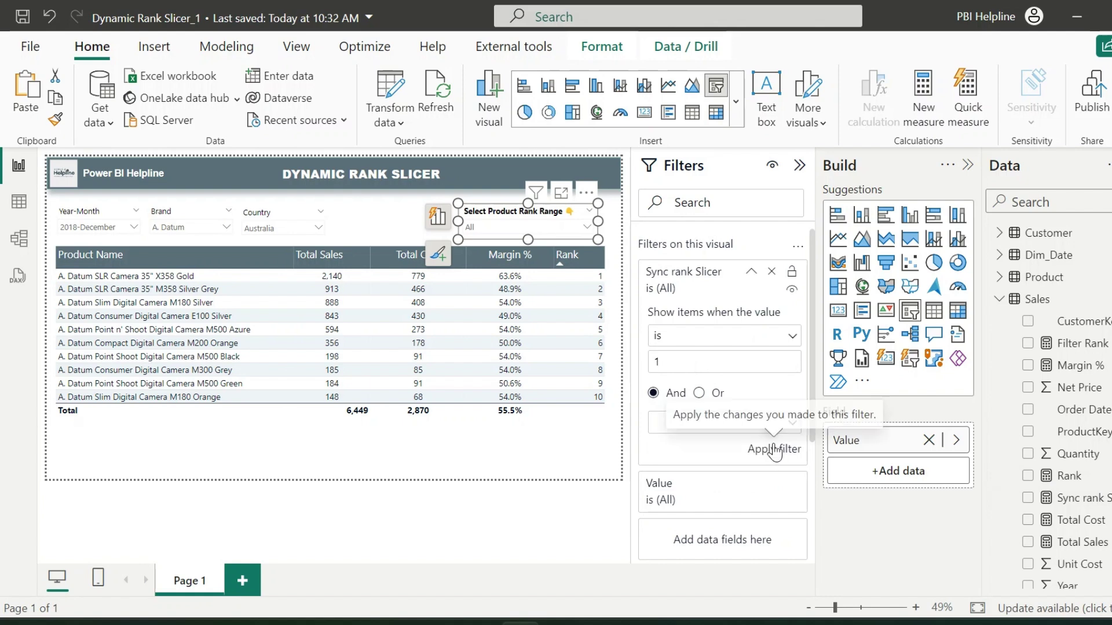
left_click(687, 247)
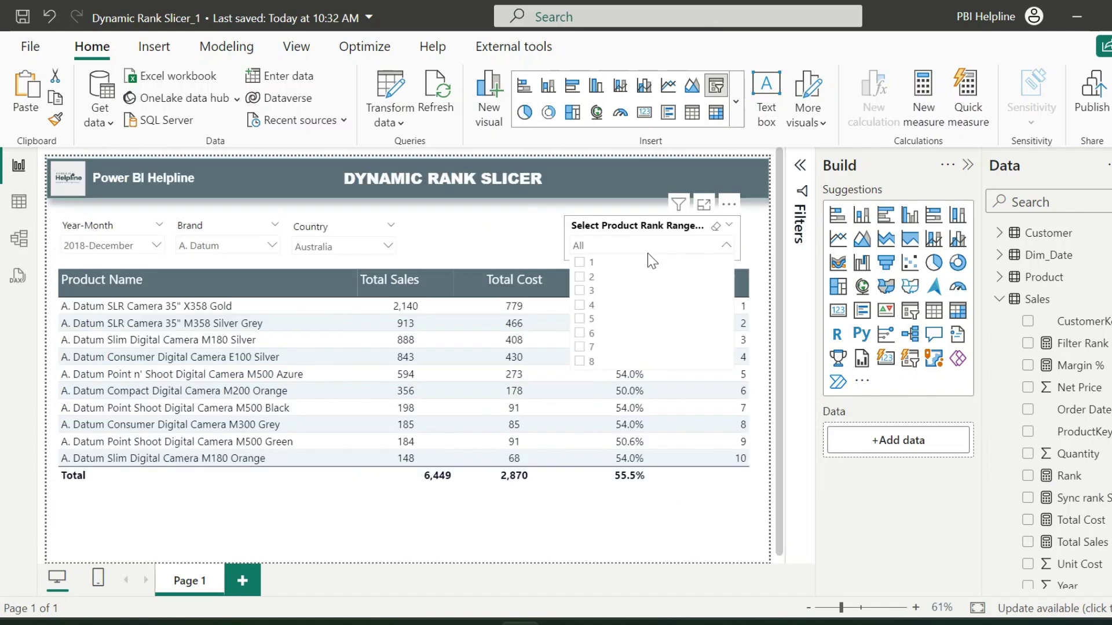
scroll(628, 333, "down", 1)
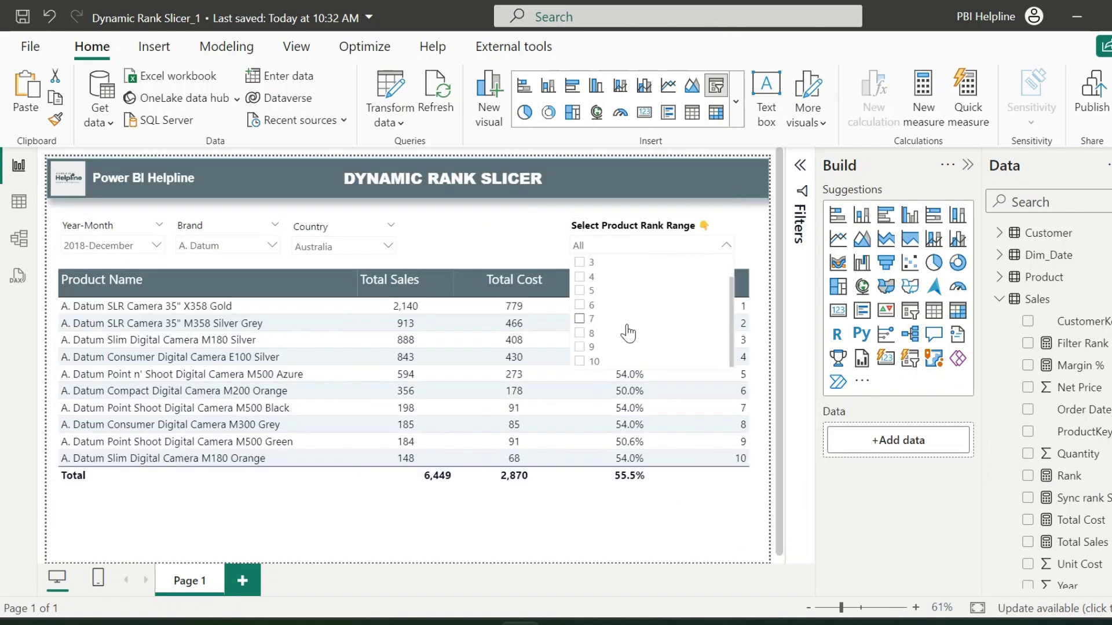